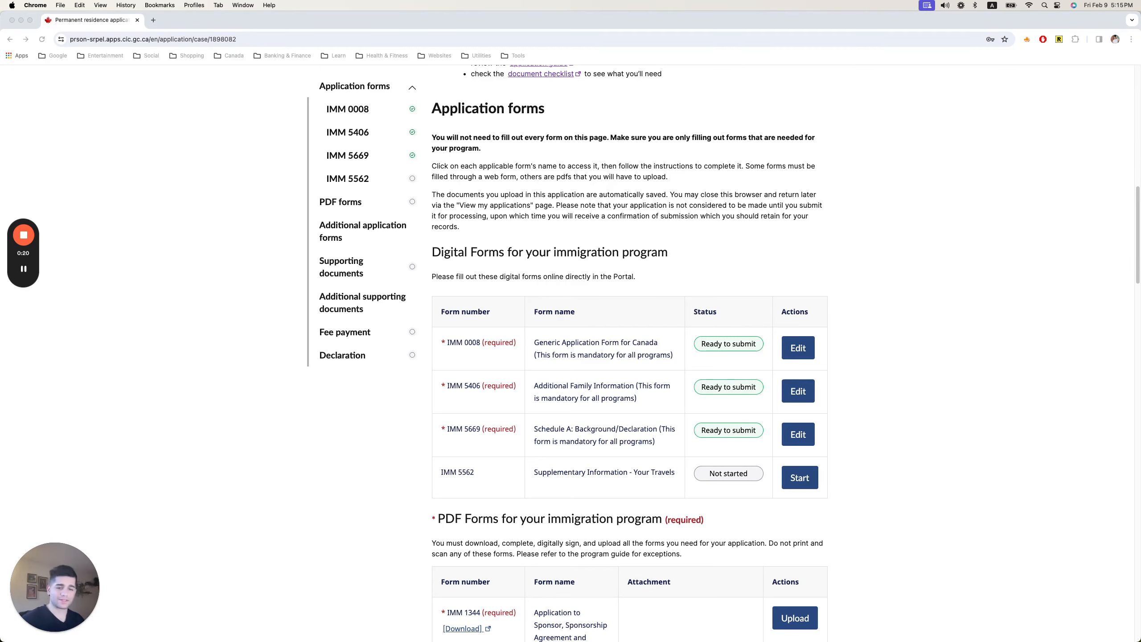
- Open the IMM 5669 Schedule A form and start editing the principal applicant's entry
{"action": "left_click", "coordinate": [801, 436]}
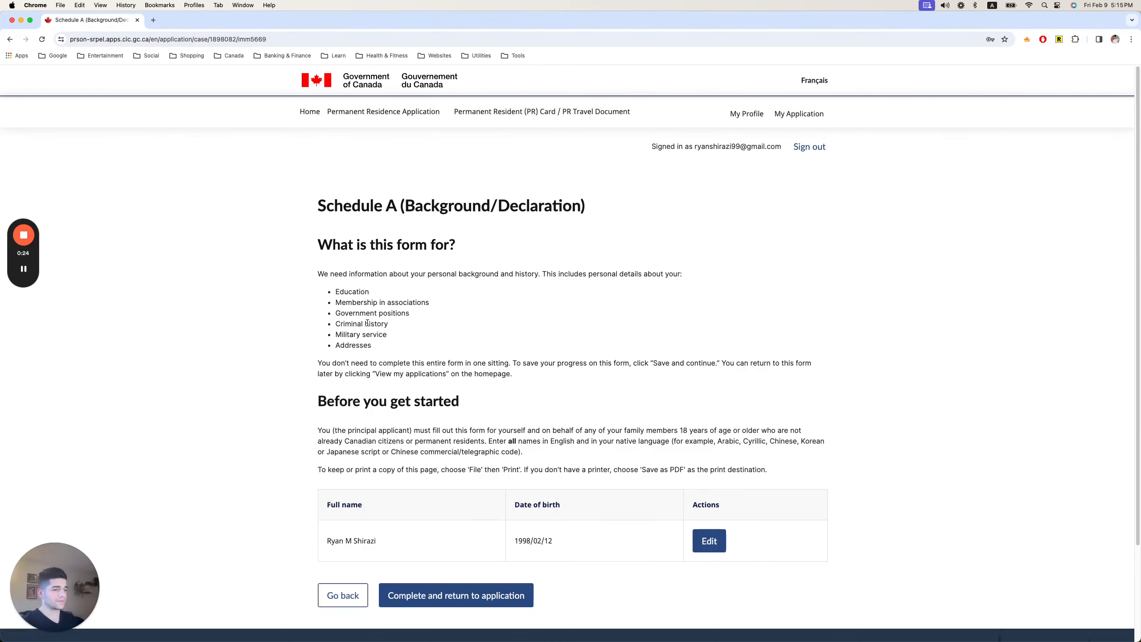
{"action": "scroll", "coordinate": [315, 308], "scroll_direction": "down", "scroll_amount": 2}
{"action": "scroll", "coordinate": [310, 307], "scroll_direction": "down", "scroll_amount": 2}
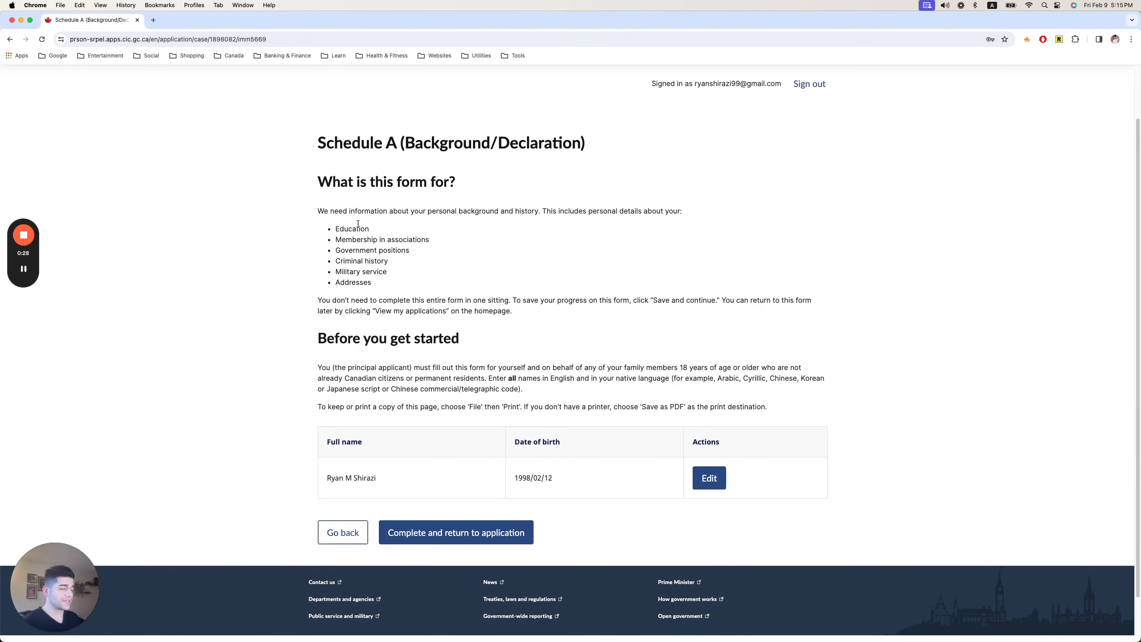
{"action": "scroll", "coordinate": [458, 229], "scroll_direction": "down", "scroll_amount": 1}
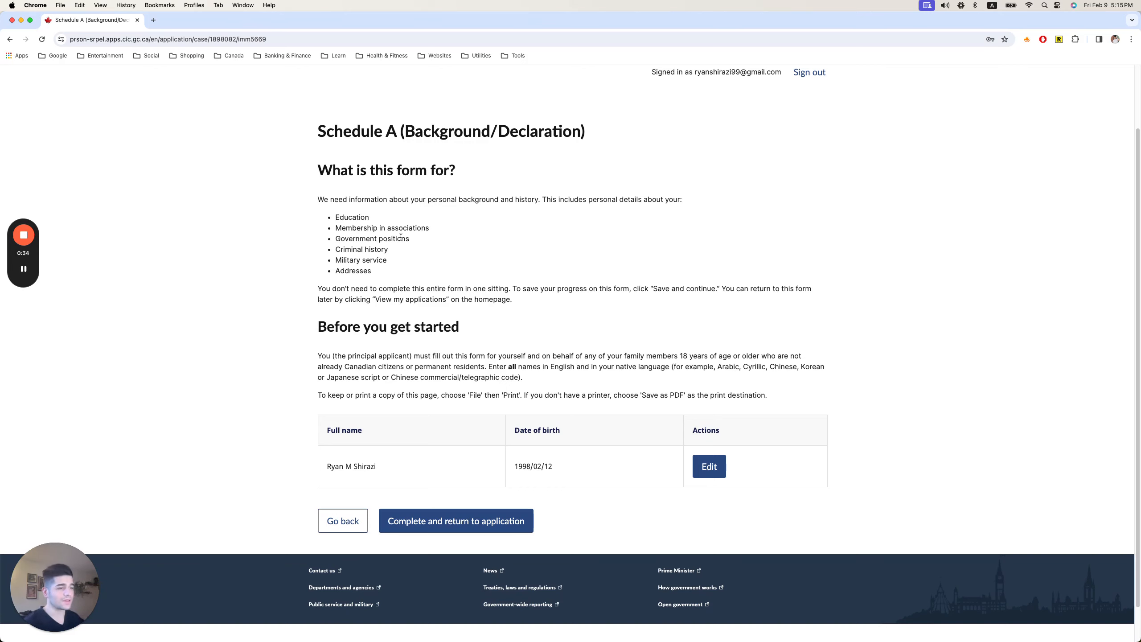
{"action": "scroll", "coordinate": [359, 263], "scroll_direction": "down", "scroll_amount": 3}
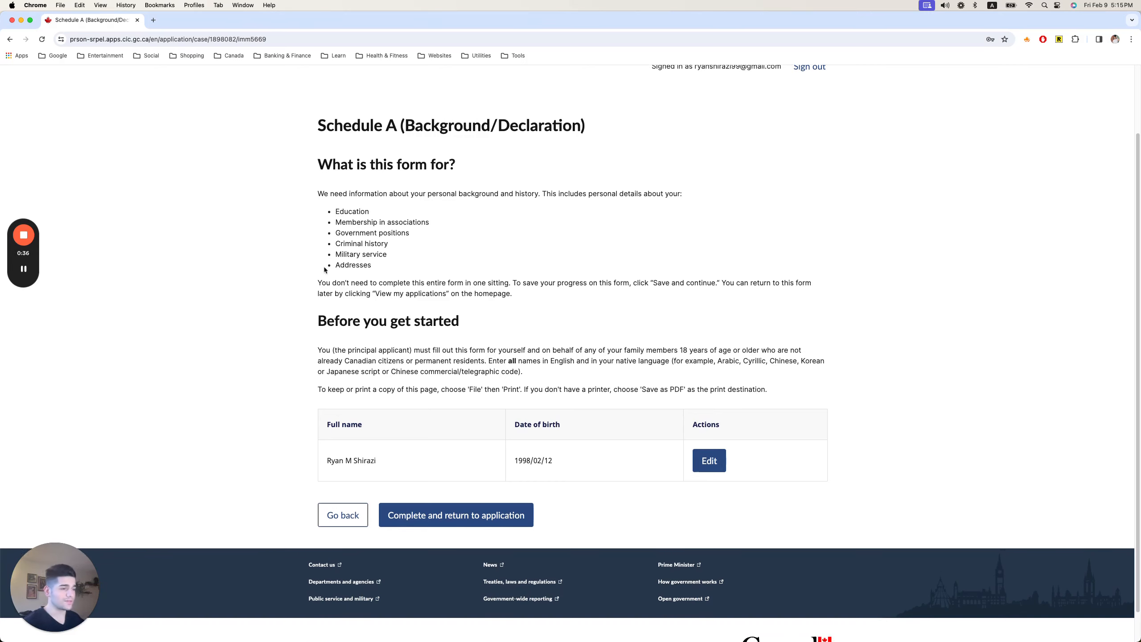
{"action": "scroll", "coordinate": [323, 274], "scroll_direction": "down", "scroll_amount": 1}
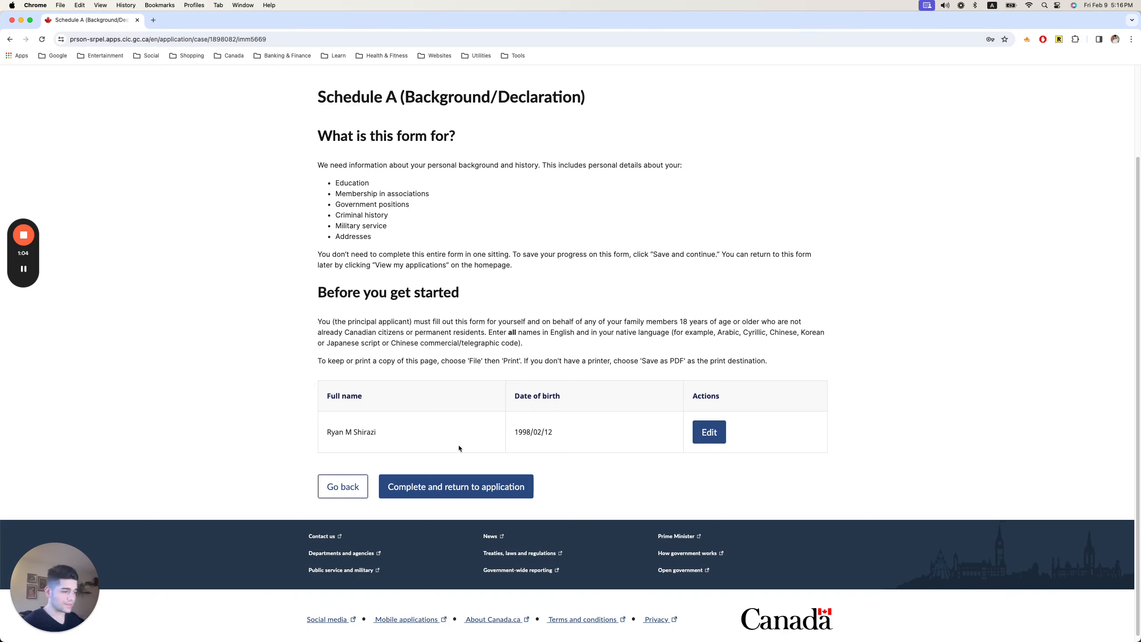
{"action": "left_click", "coordinate": [708, 432]}
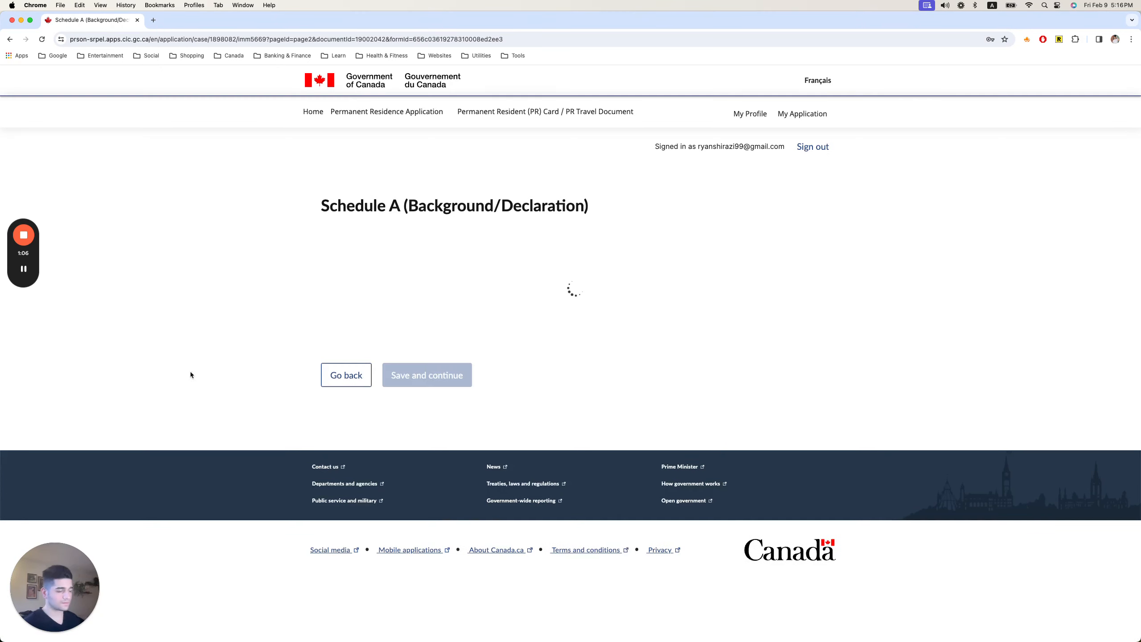
- Review who the form is for and the applicant's full name, native-script name and birth information in Section A
{"action": "scroll", "coordinate": [506, 310], "scroll_direction": "down", "scroll_amount": 3}
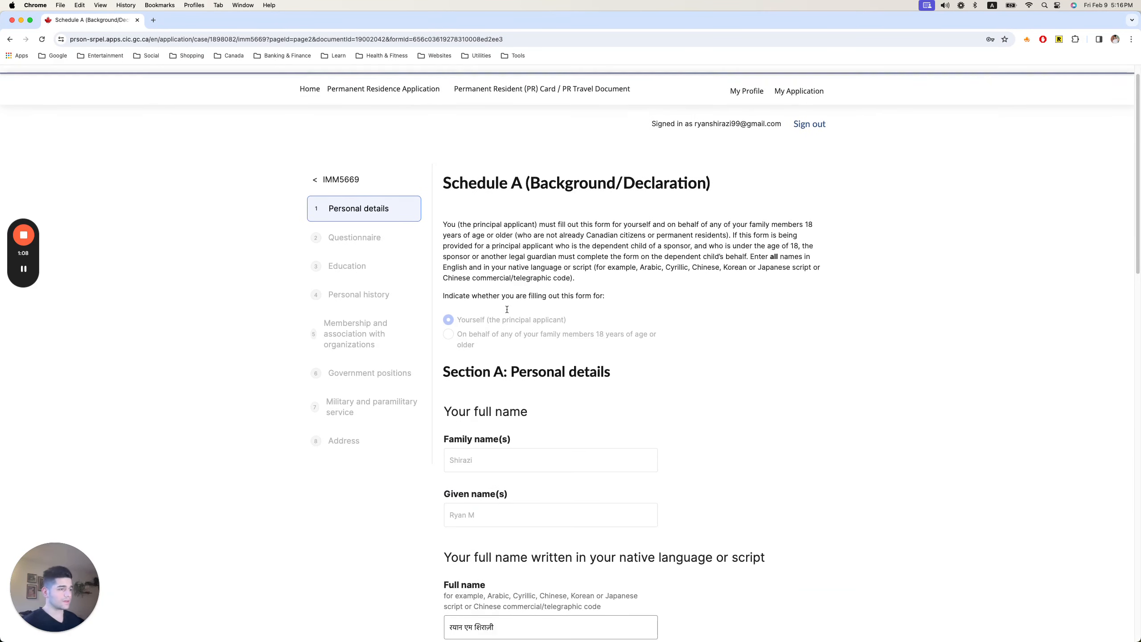
{"action": "scroll", "coordinate": [507, 309], "scroll_direction": "down", "scroll_amount": 4}
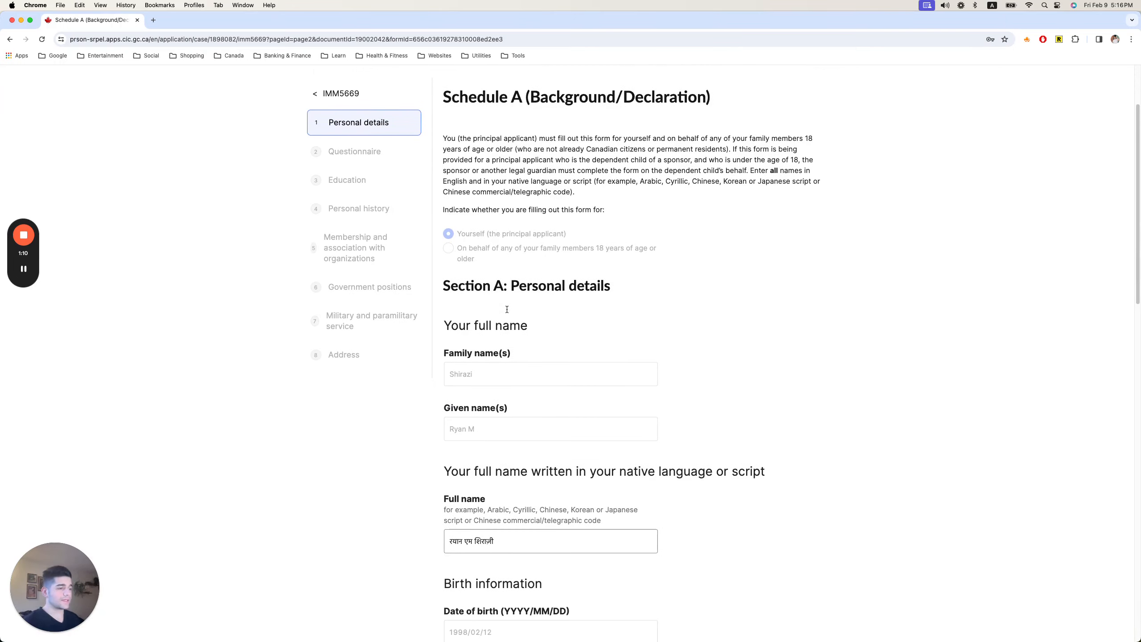
{"action": "scroll", "coordinate": [496, 307], "scroll_direction": "down", "scroll_amount": 2}
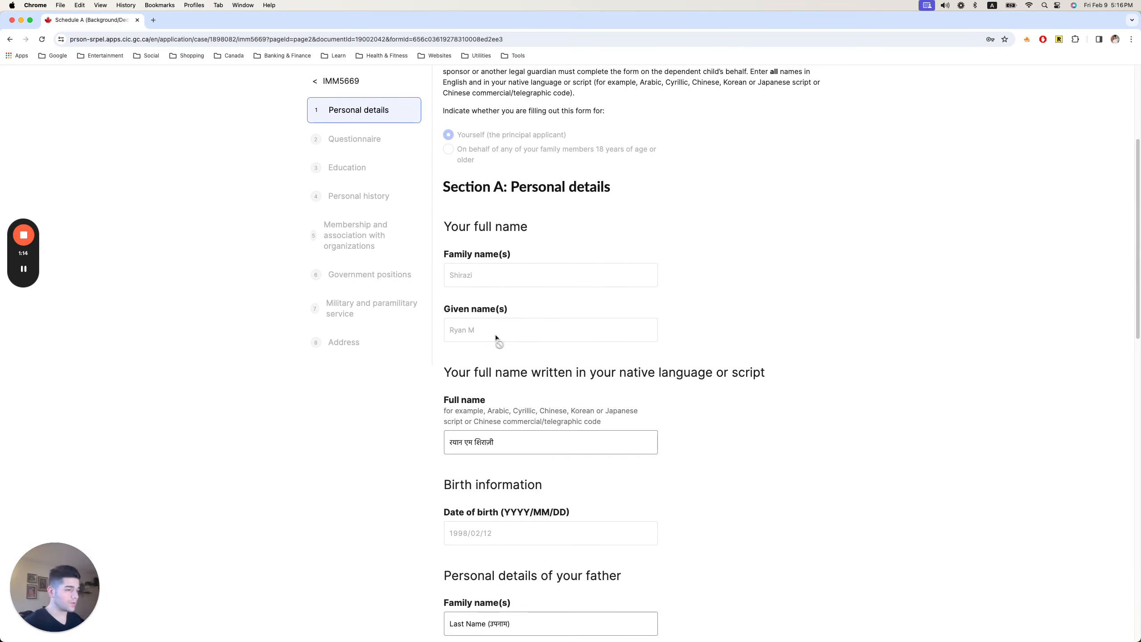
{"action": "scroll", "coordinate": [495, 337], "scroll_direction": "down", "scroll_amount": 1}
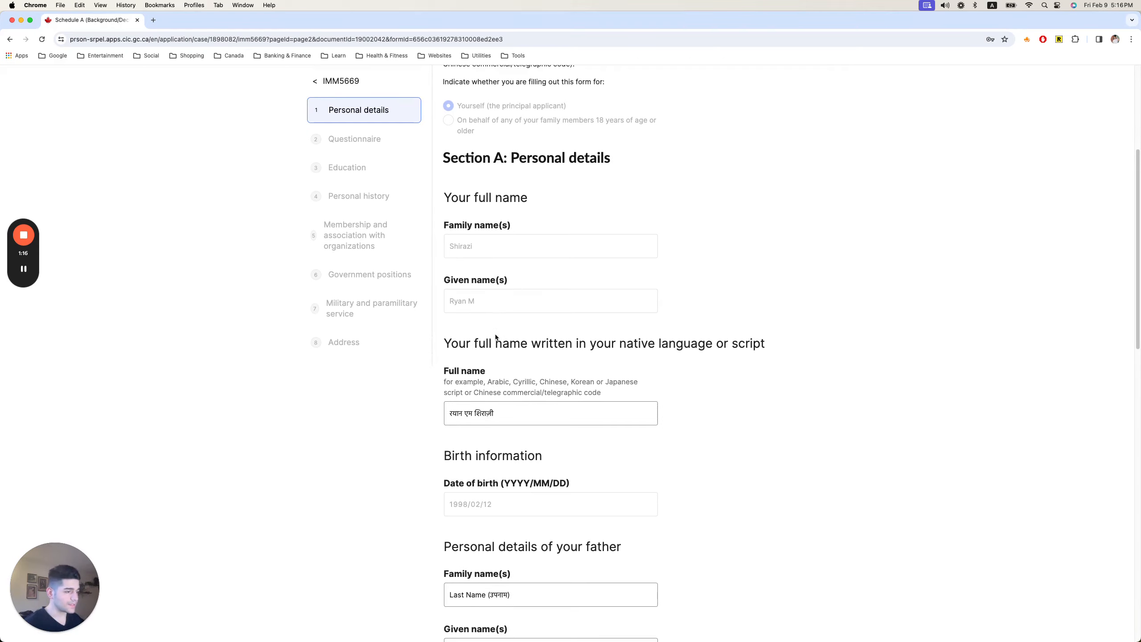
{"action": "scroll", "coordinate": [672, 355], "scroll_direction": "down", "scroll_amount": 2}
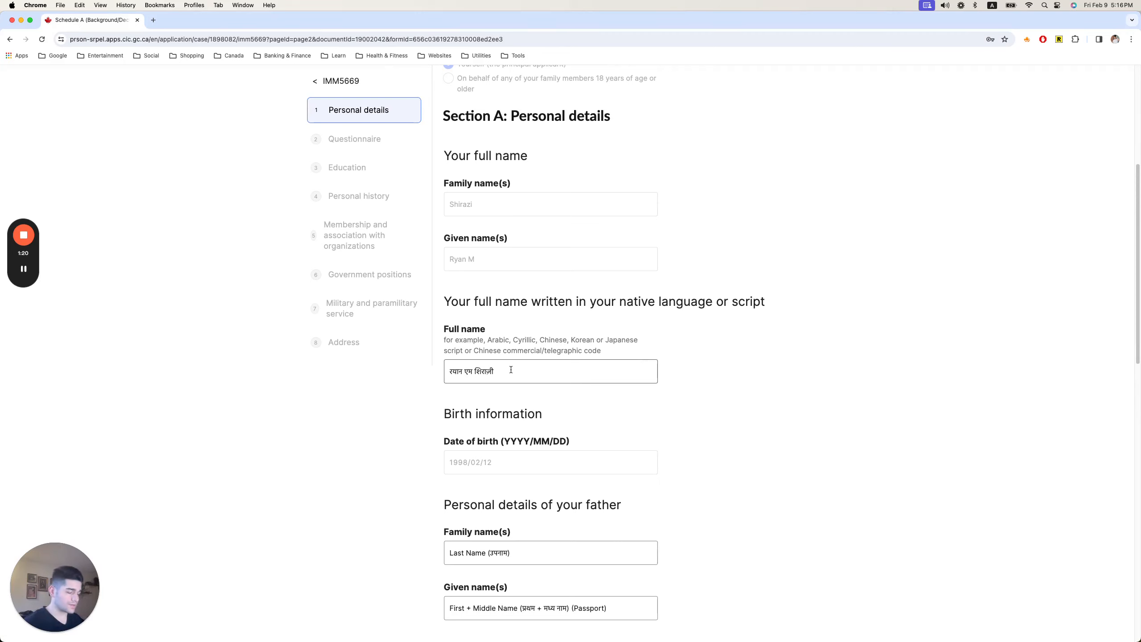
{"action": "scroll", "coordinate": [510, 369], "scroll_direction": "down", "scroll_amount": 1}
{"action": "scroll", "coordinate": [513, 367], "scroll_direction": "down", "scroll_amount": 1}
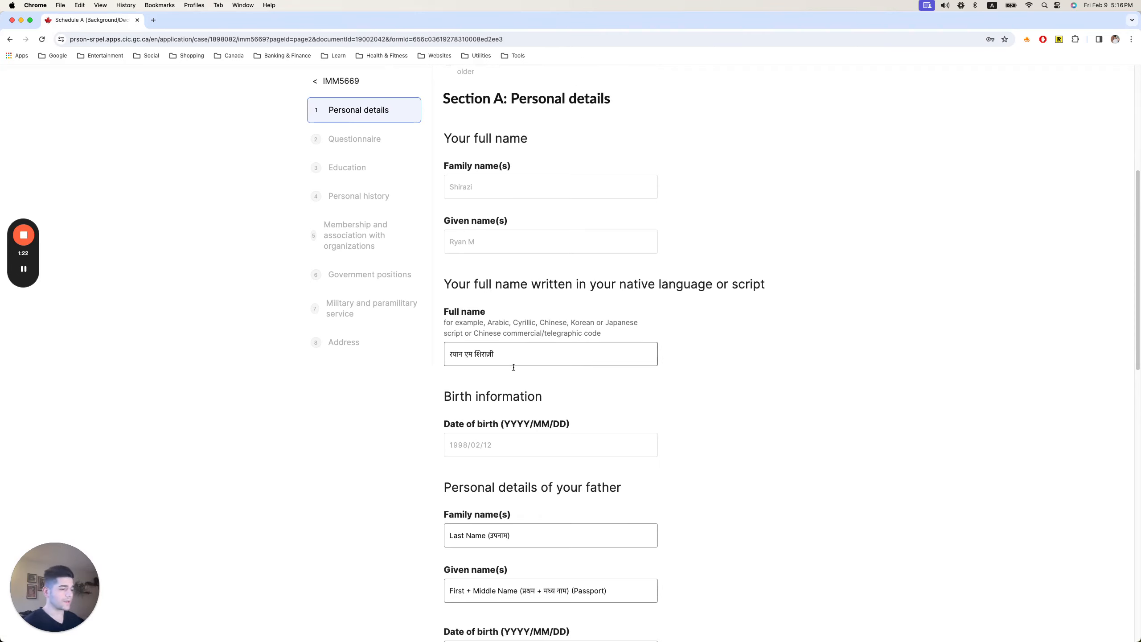
{"action": "scroll", "coordinate": [513, 367], "scroll_direction": "down", "scroll_amount": 4}
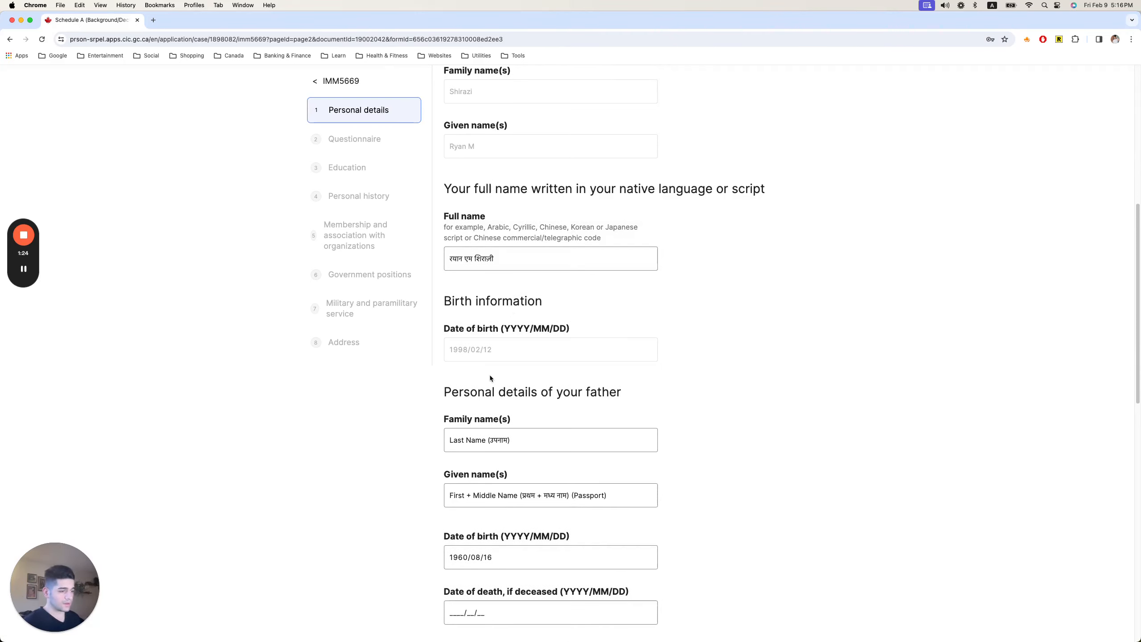
- Review the father's personal details, including names, date of birth, date of death, and town and country of birth
{"action": "scroll", "coordinate": [476, 357], "scroll_direction": "down", "scroll_amount": 3}
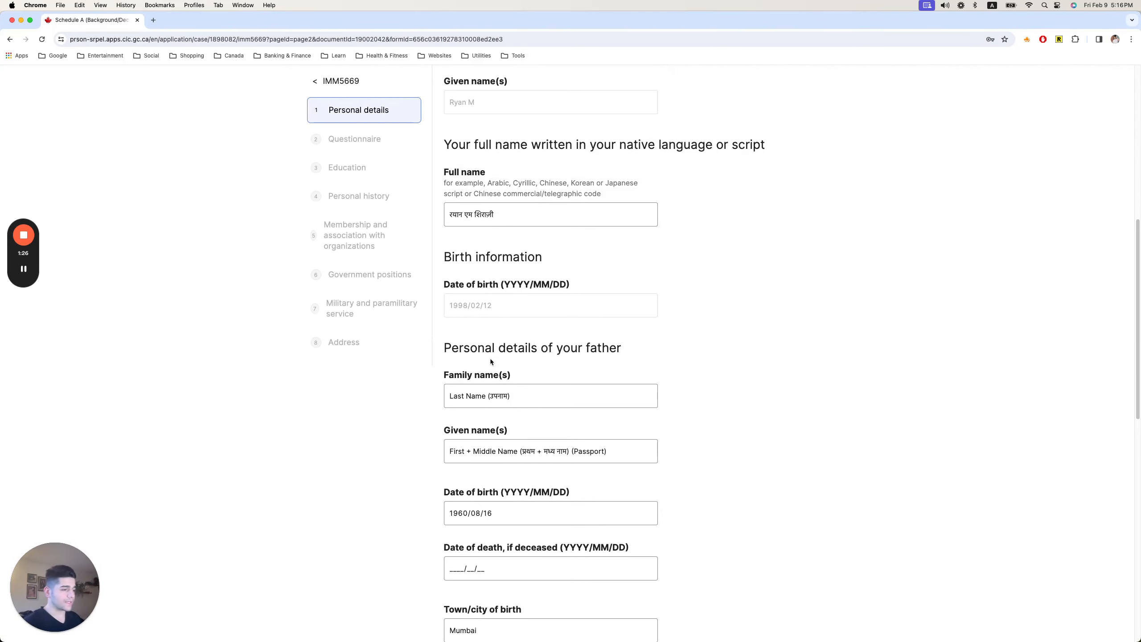
{"action": "scroll", "coordinate": [563, 340], "scroll_direction": "down", "scroll_amount": 2}
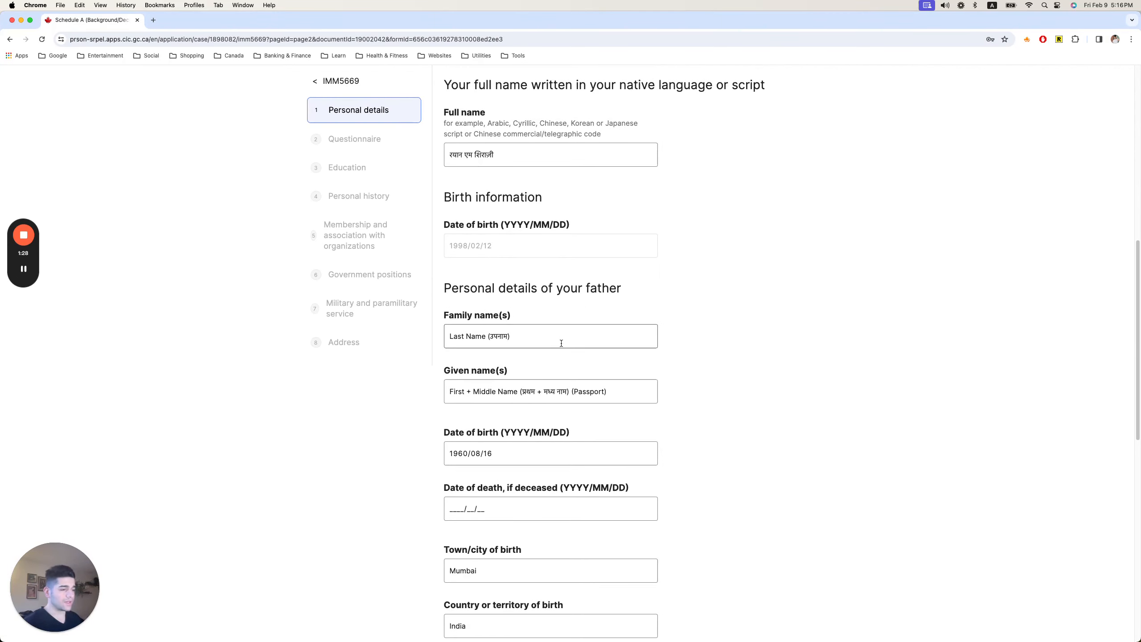
{"action": "scroll", "coordinate": [462, 328], "scroll_direction": "down", "scroll_amount": 2}
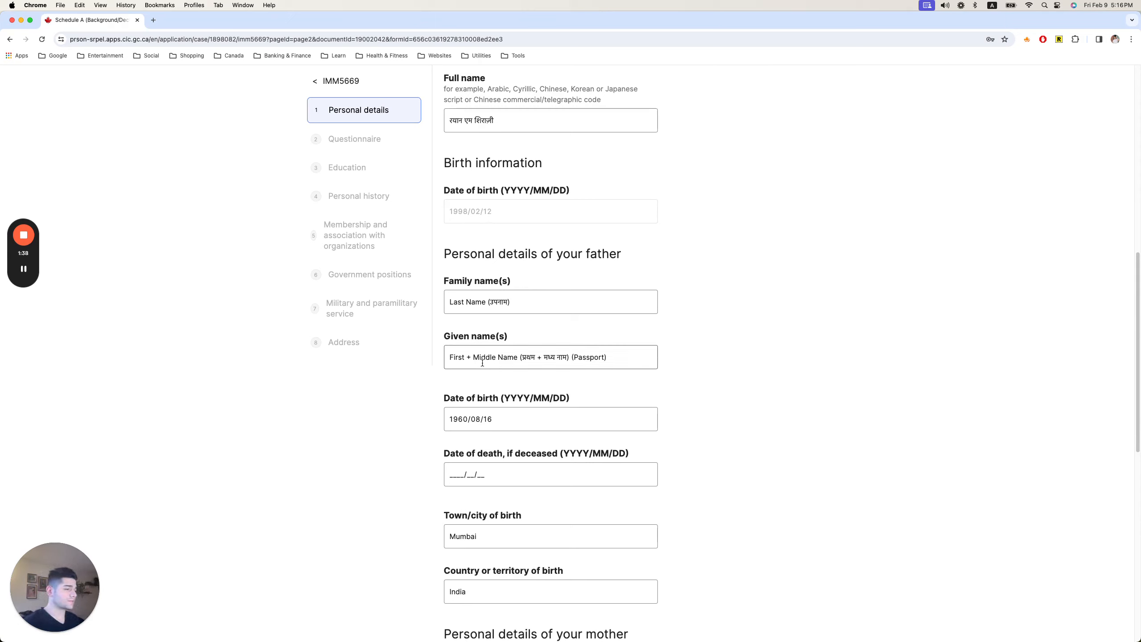
{"action": "scroll", "coordinate": [480, 364], "scroll_direction": "down", "scroll_amount": 2}
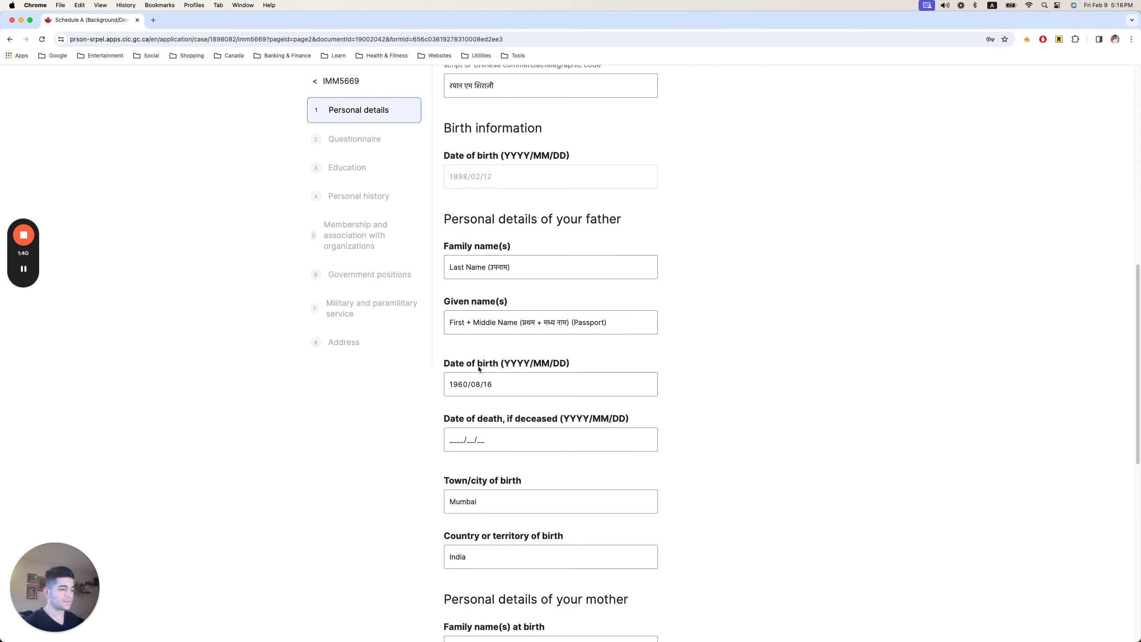
{"action": "scroll", "coordinate": [426, 381], "scroll_direction": "down", "scroll_amount": 3}
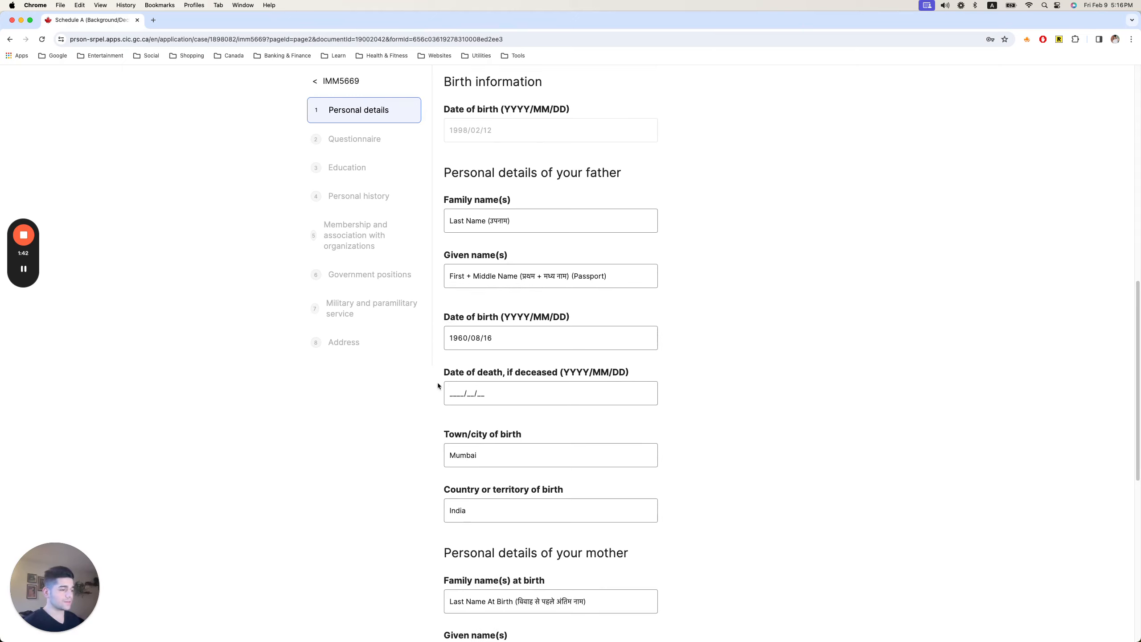
{"action": "scroll", "coordinate": [414, 380], "scroll_direction": "down", "scroll_amount": 2}
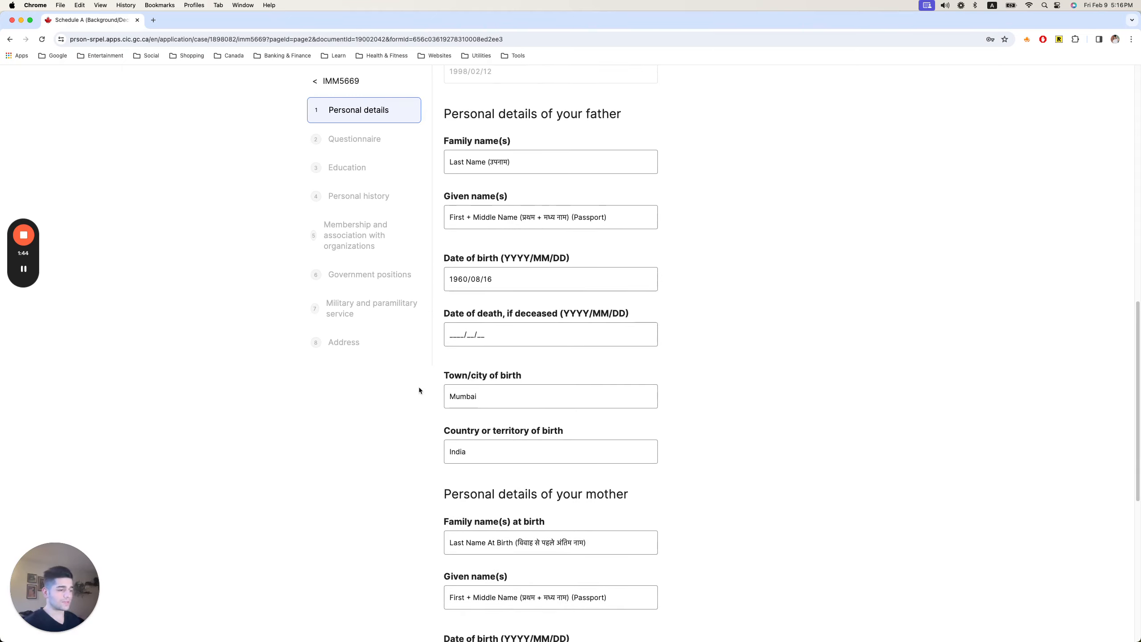
{"action": "scroll", "coordinate": [411, 388], "scroll_direction": "down", "scroll_amount": 2}
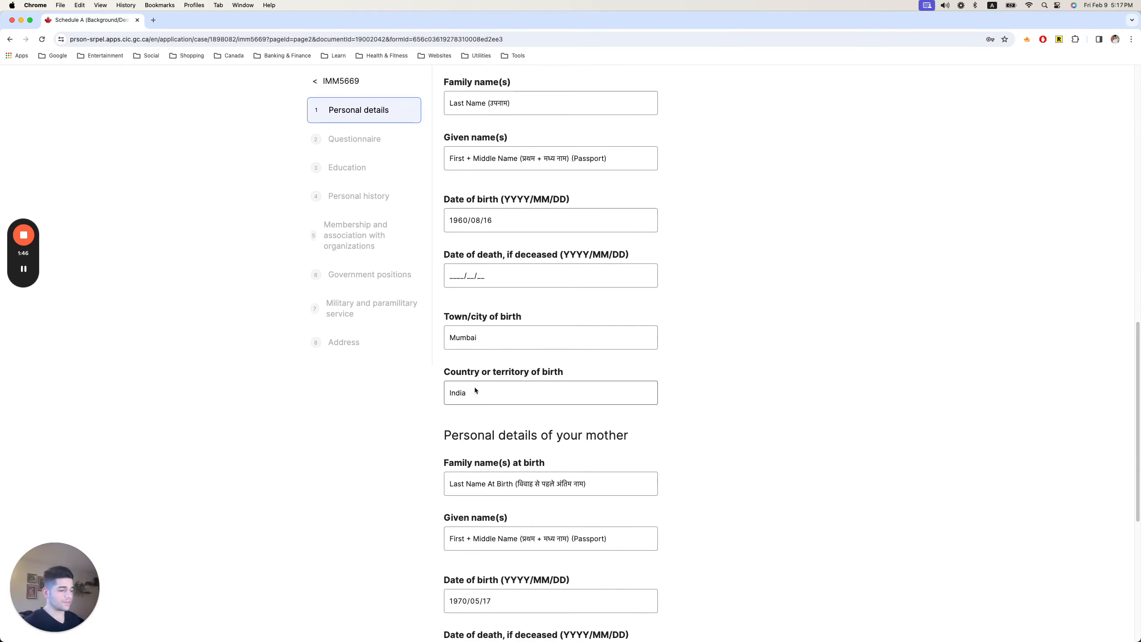
{"action": "scroll", "coordinate": [410, 389], "scroll_direction": "down", "scroll_amount": 3}
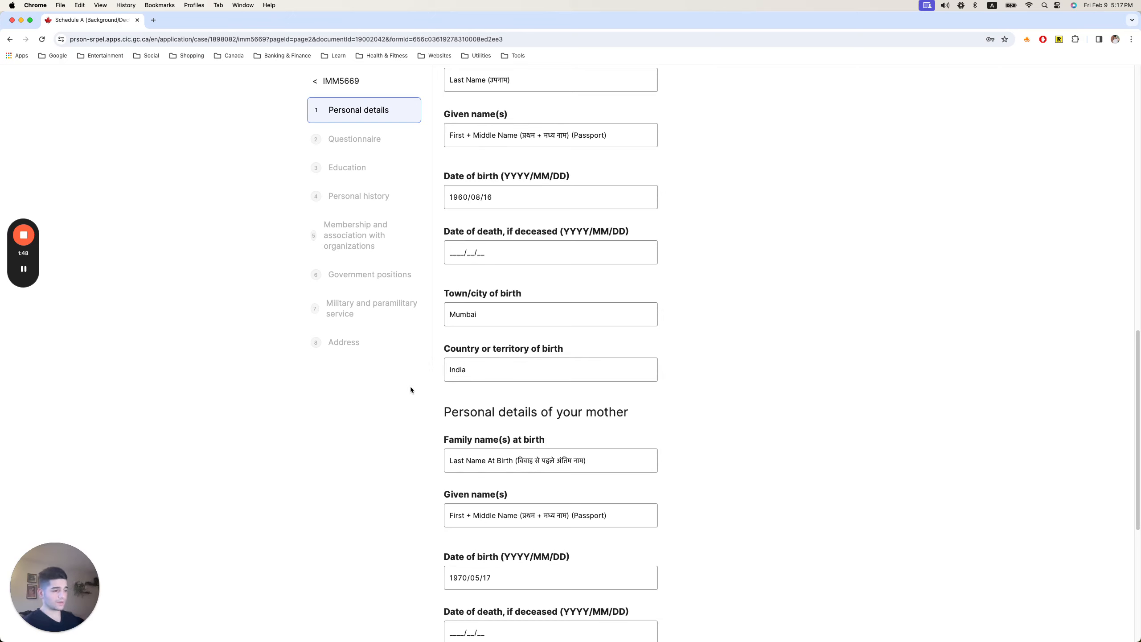
- Check the mother's personal details and save the Personal details section to continue to the Questionnaire
{"action": "scroll", "coordinate": [410, 390], "scroll_direction": "down", "scroll_amount": 3}
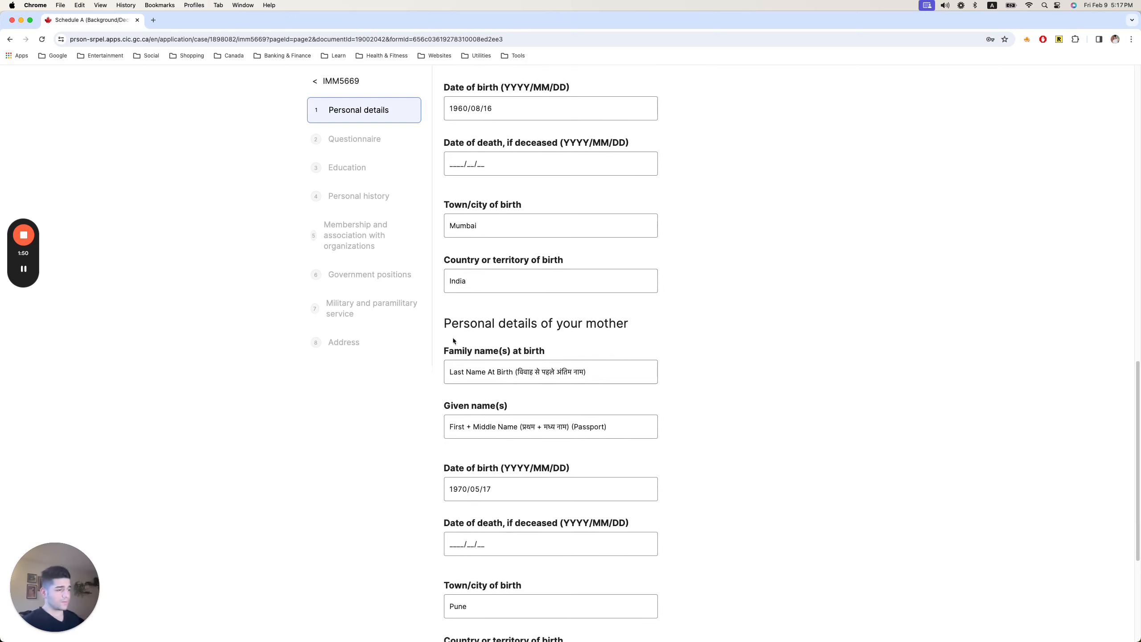
{"action": "scroll", "coordinate": [458, 331], "scroll_direction": "down", "scroll_amount": 1}
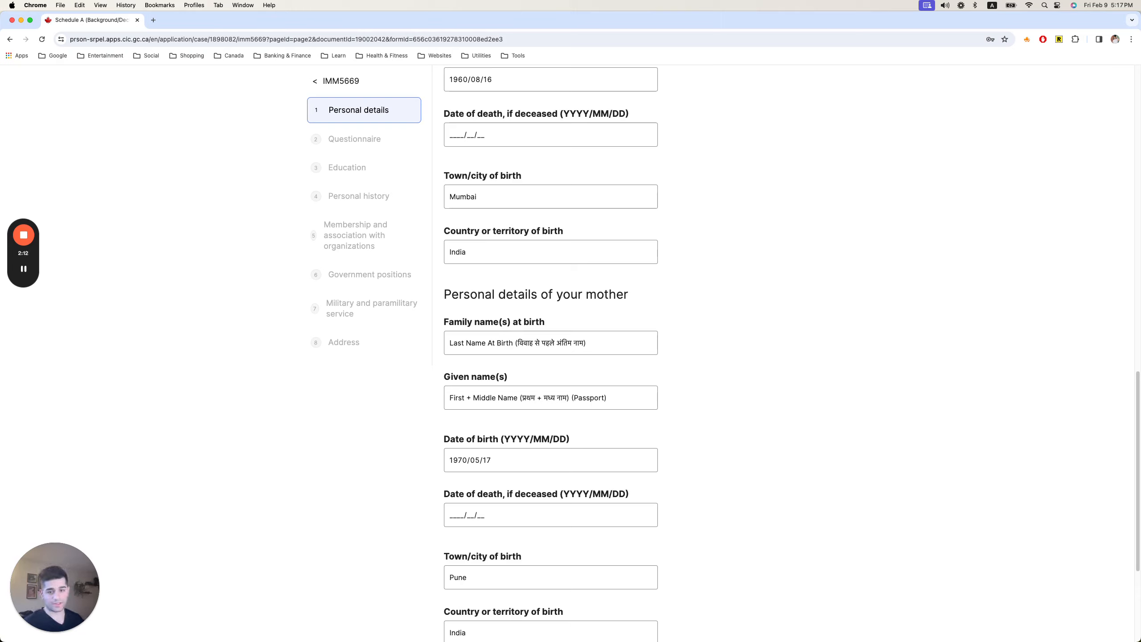
{"action": "scroll", "coordinate": [489, 354], "scroll_direction": "down", "scroll_amount": 2}
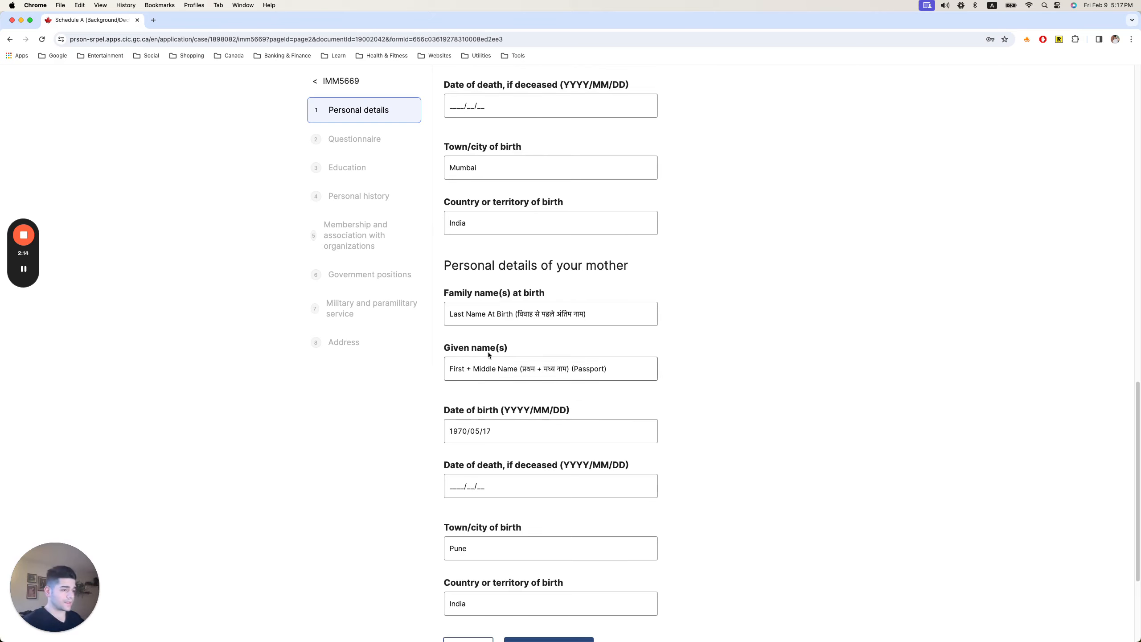
{"action": "scroll", "coordinate": [489, 355], "scroll_direction": "down", "scroll_amount": 4}
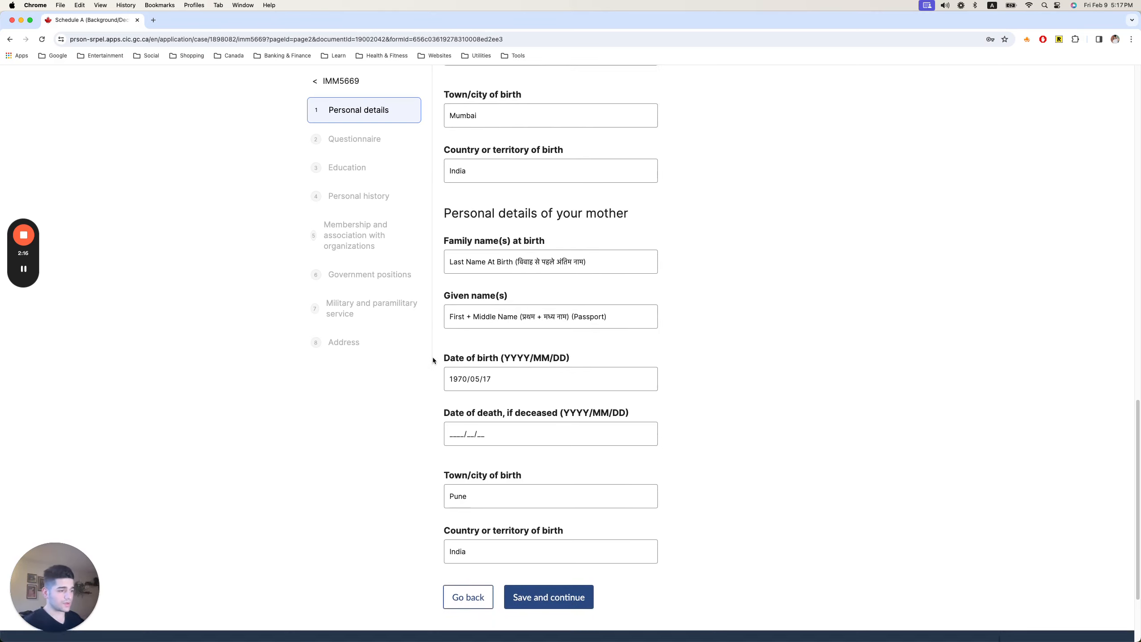
{"action": "scroll", "coordinate": [433, 360], "scroll_direction": "down", "scroll_amount": 2}
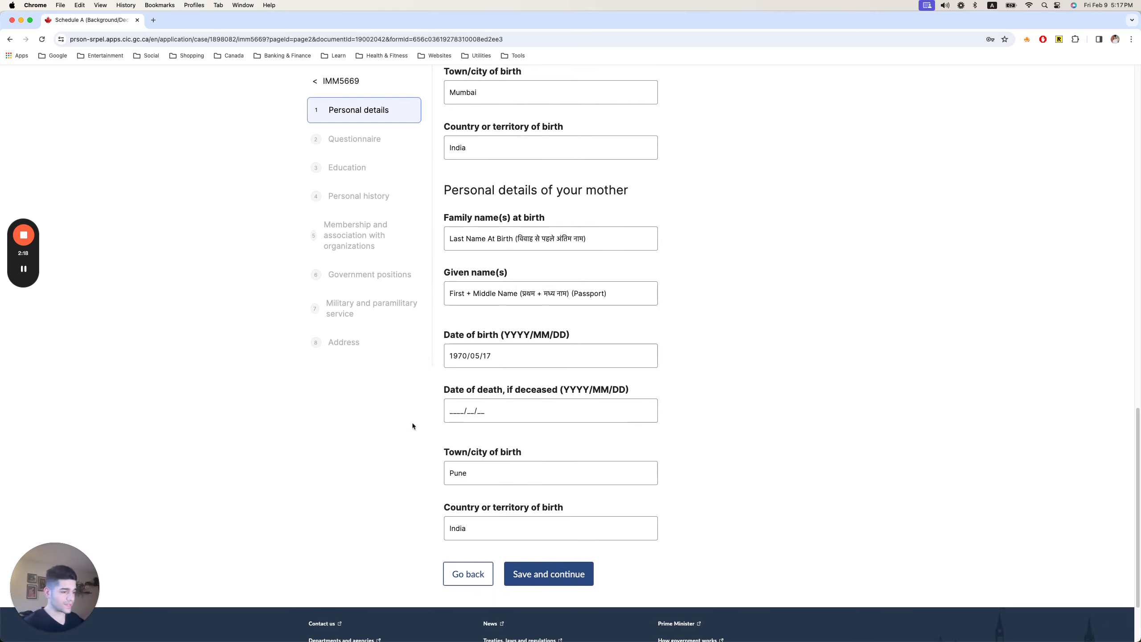
{"action": "scroll", "coordinate": [467, 431], "scroll_direction": "down", "scroll_amount": 1}
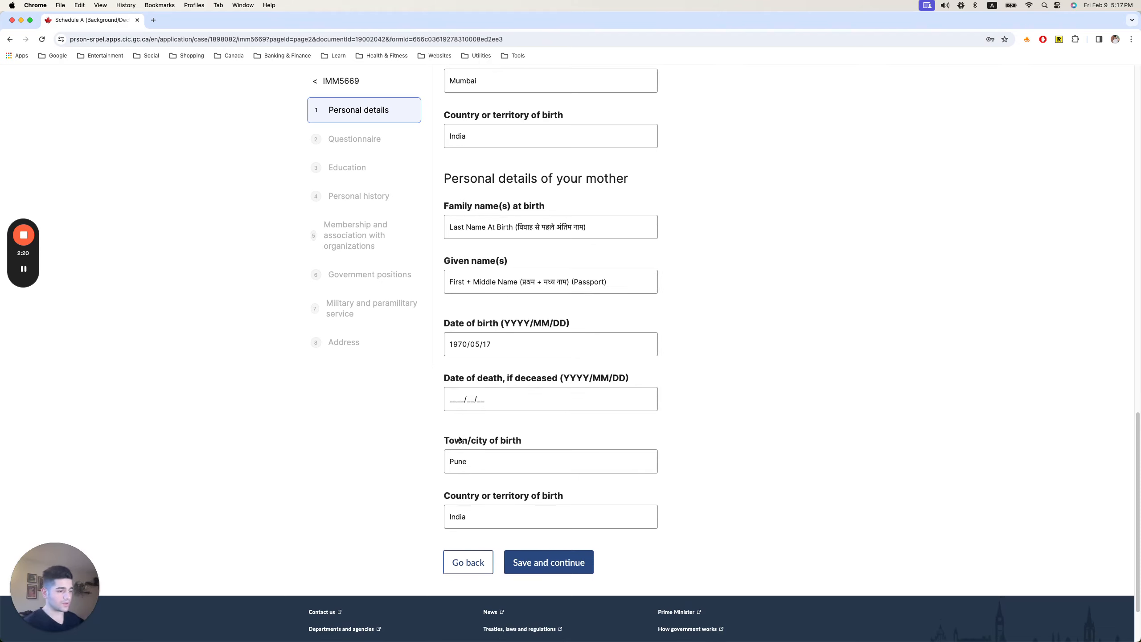
{"action": "left_click", "coordinate": [547, 559]}
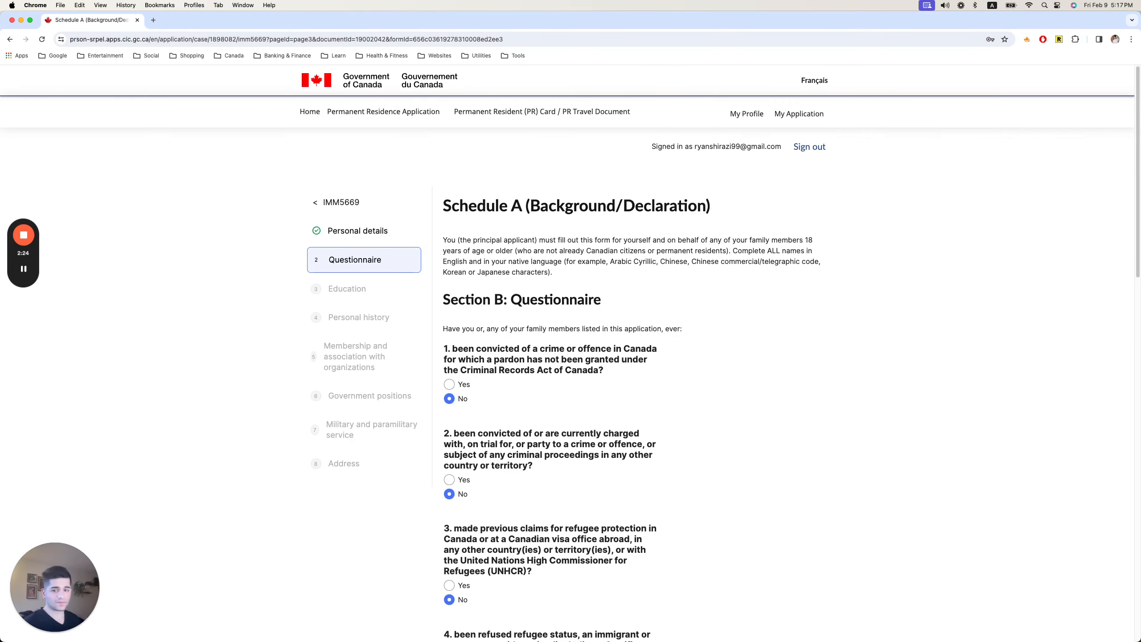
- Review the answers to the eleven Section B background questions and the details field for any yes answers
{"action": "scroll", "coordinate": [538, 282], "scroll_direction": "down", "scroll_amount": 2}
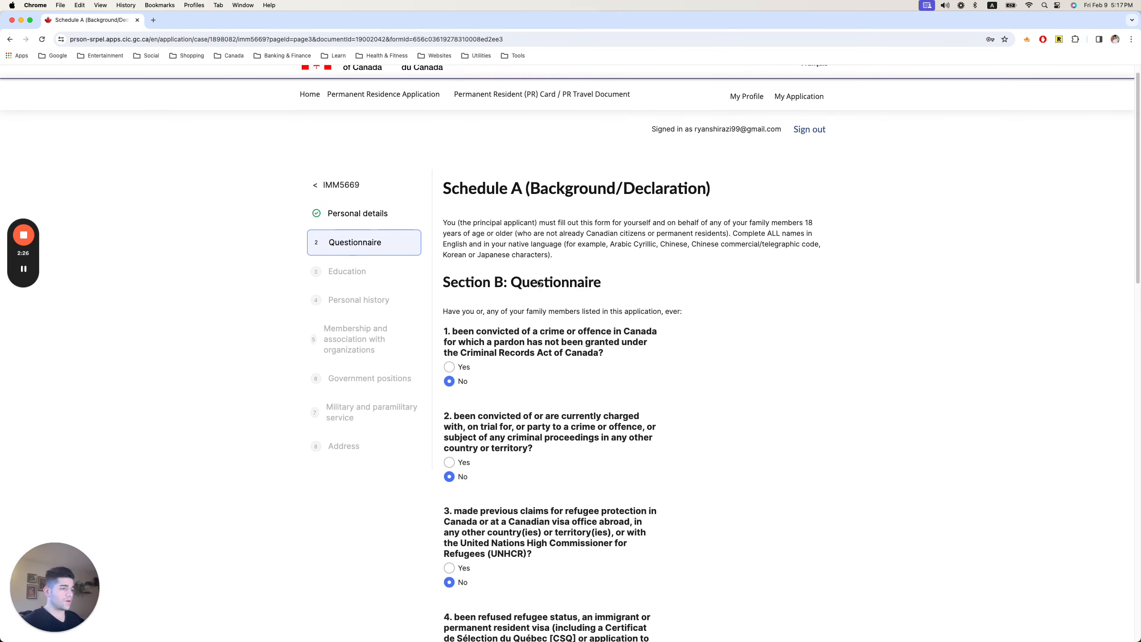
{"action": "scroll", "coordinate": [538, 283], "scroll_direction": "down", "scroll_amount": 1}
{"action": "scroll", "coordinate": [427, 279], "scroll_direction": "down", "scroll_amount": 2}
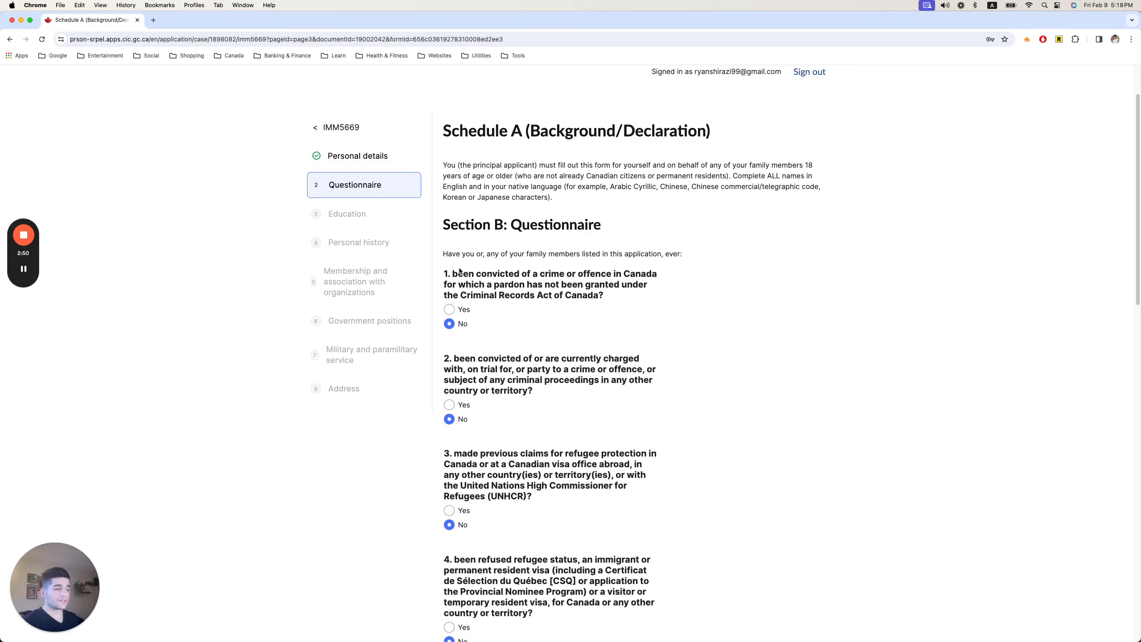
{"action": "scroll", "coordinate": [491, 273], "scroll_direction": "down", "scroll_amount": 1}
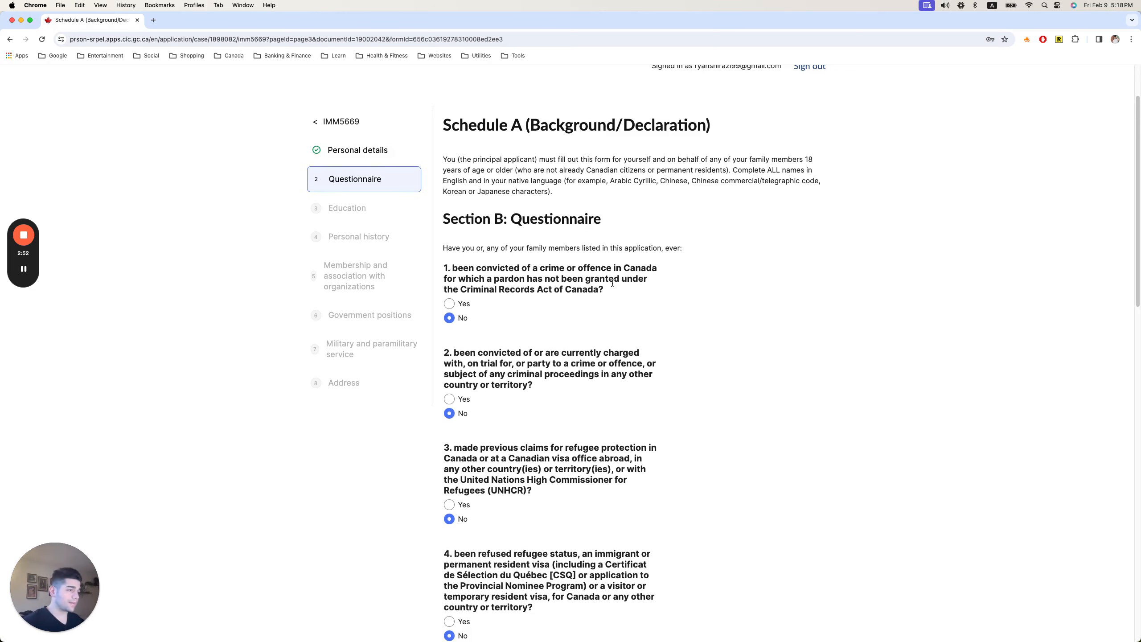
{"action": "scroll", "coordinate": [591, 283], "scroll_direction": "down", "scroll_amount": 1}
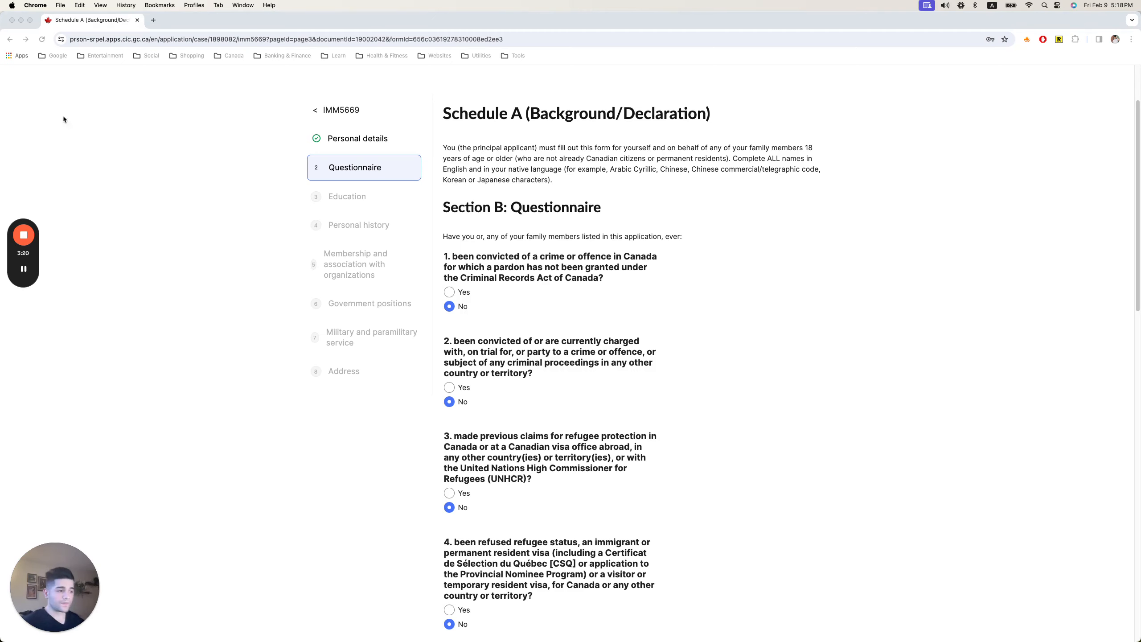
{"action": "scroll", "coordinate": [215, 218], "scroll_direction": "down", "scroll_amount": 2}
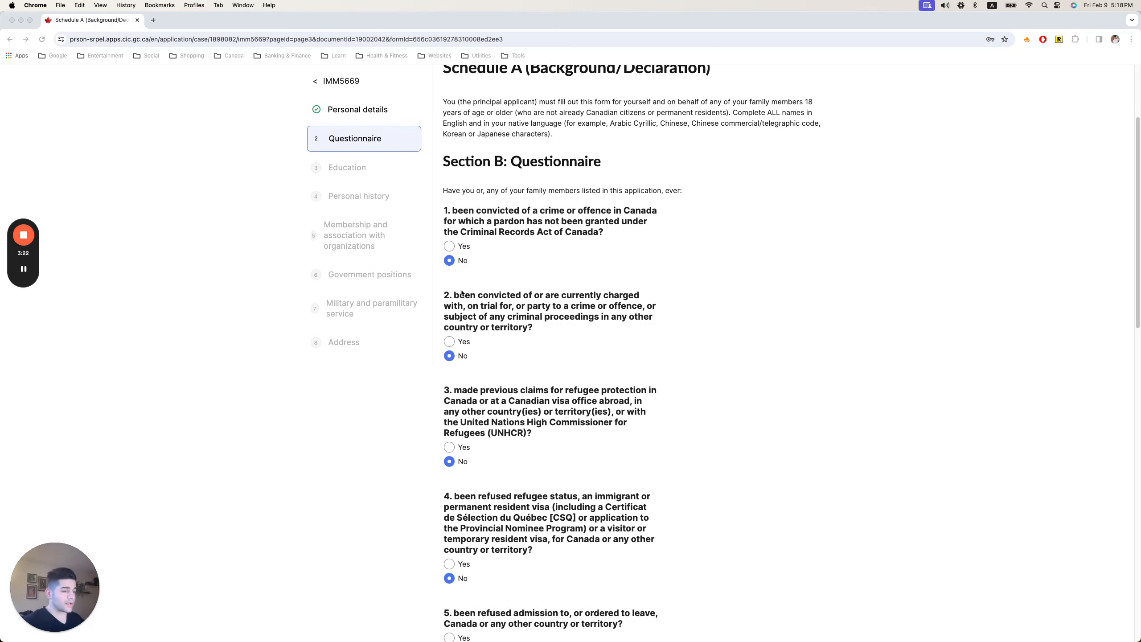
{"action": "scroll", "coordinate": [482, 315], "scroll_direction": "down", "scroll_amount": 2}
{"action": "scroll", "coordinate": [482, 316], "scroll_direction": "down", "scroll_amount": 1}
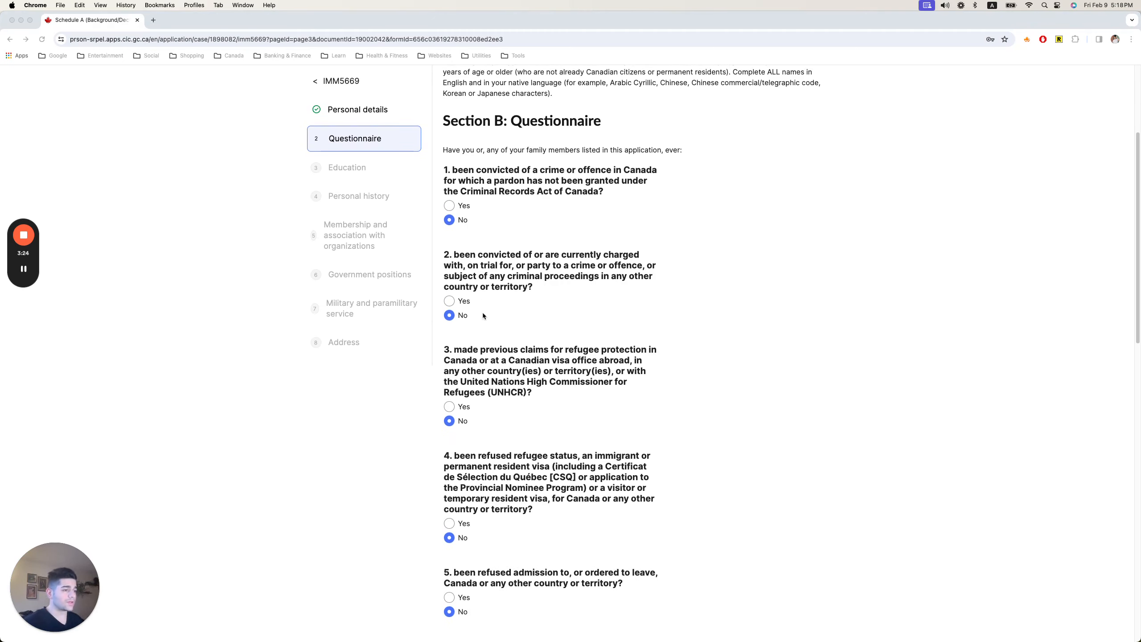
{"action": "scroll", "coordinate": [475, 291], "scroll_direction": "down", "scroll_amount": 15}
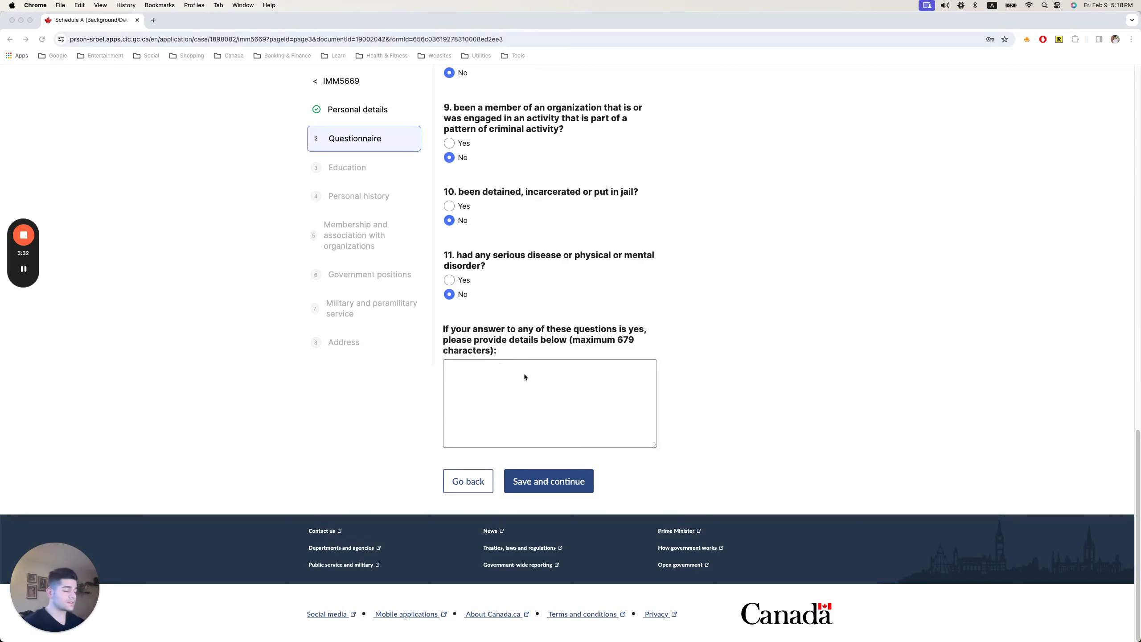
- Re-read the Section B questions on convictions, refugee protection claims, visa refusals and refused admission to Canada or another country
{"action": "scroll", "coordinate": [262, 376], "scroll_direction": "up", "scroll_amount": 10}
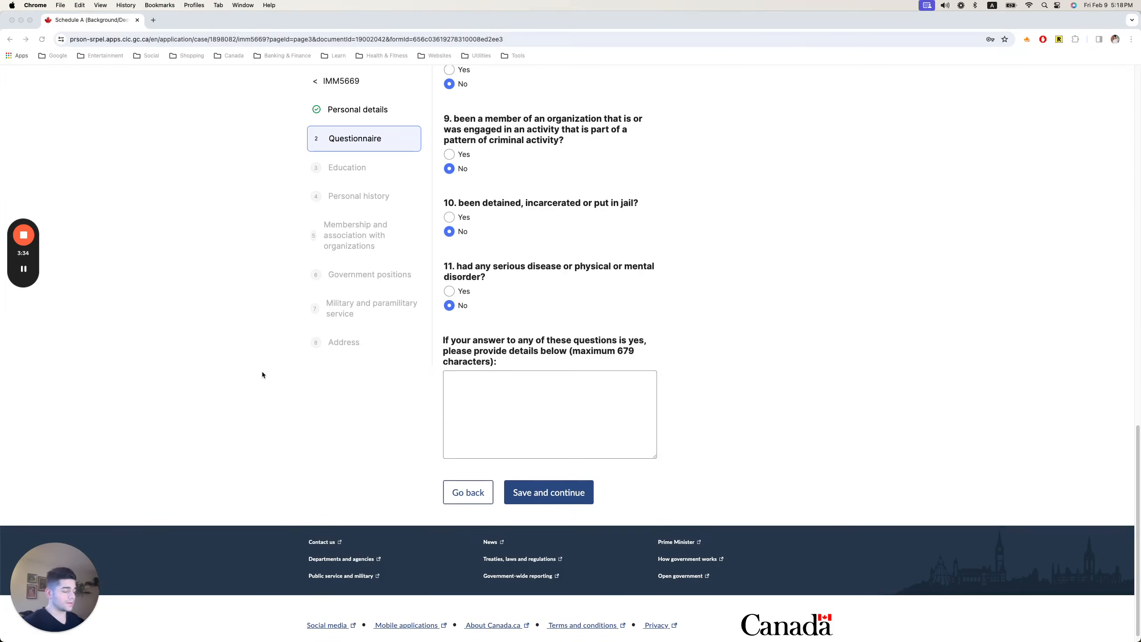
{"action": "scroll", "coordinate": [261, 372], "scroll_direction": "up", "scroll_amount": 6}
{"action": "scroll", "coordinate": [261, 372], "scroll_direction": "down", "scroll_amount": 3}
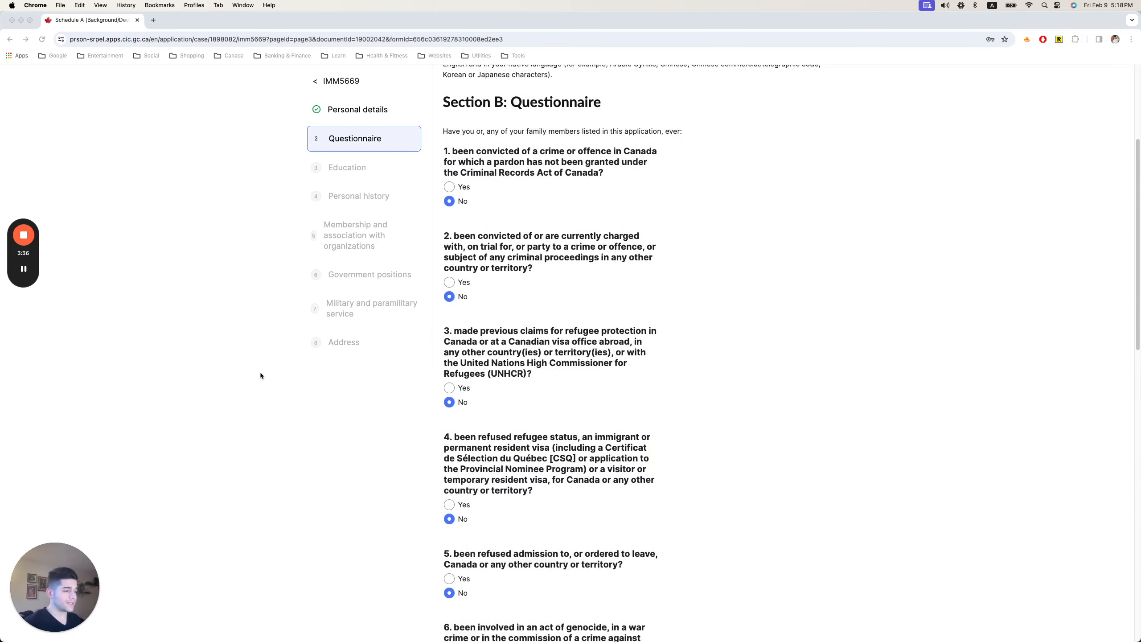
{"action": "scroll", "coordinate": [222, 378], "scroll_direction": "down", "scroll_amount": 3}
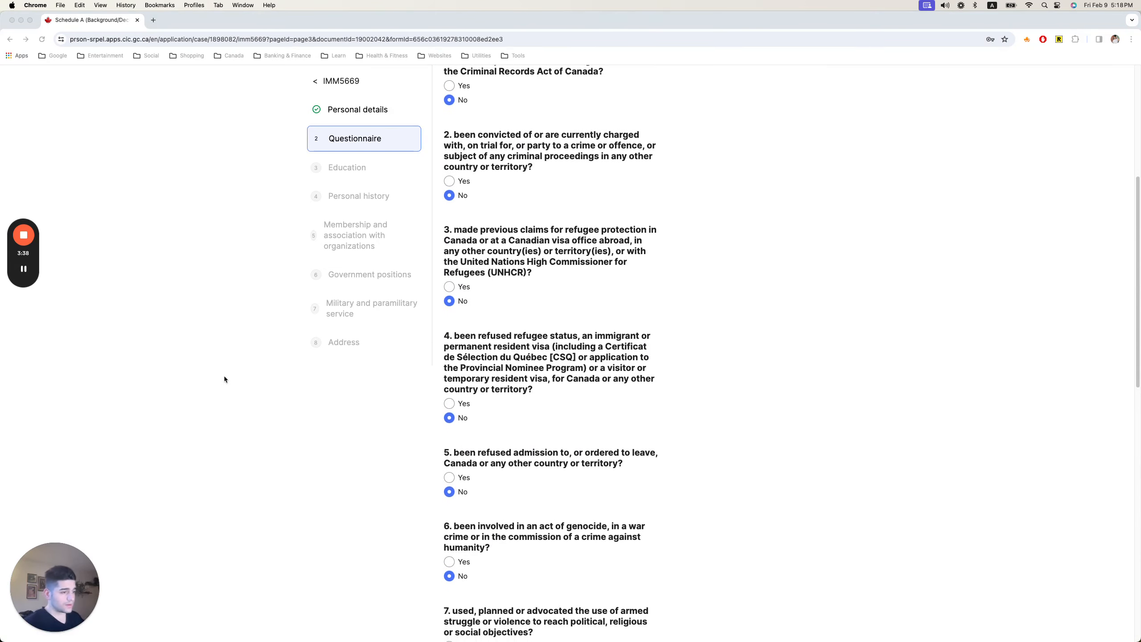
{"action": "scroll", "coordinate": [224, 378], "scroll_direction": "down", "scroll_amount": 1}
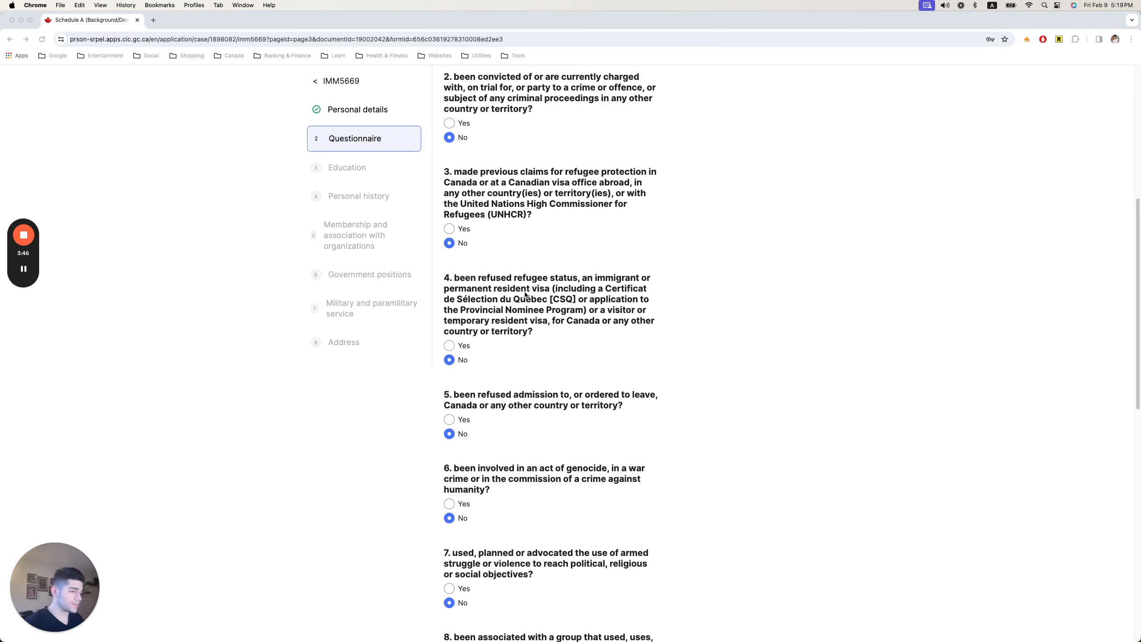
{"action": "scroll", "coordinate": [521, 297], "scroll_direction": "down", "scroll_amount": 1}
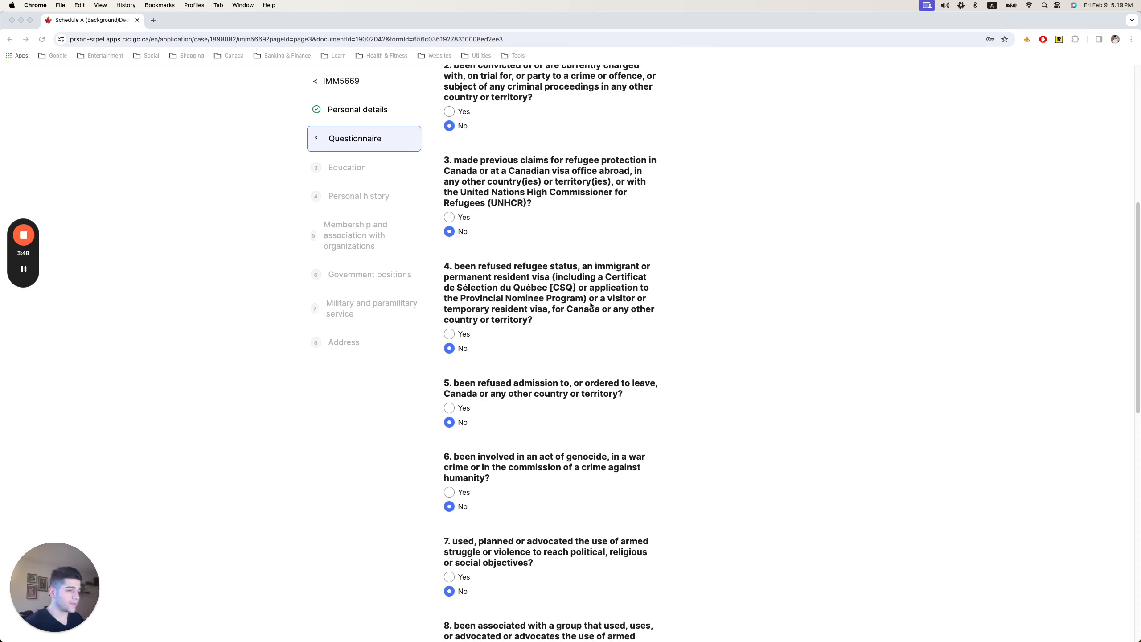
{"action": "scroll", "coordinate": [584, 306], "scroll_direction": "down", "scroll_amount": 1}
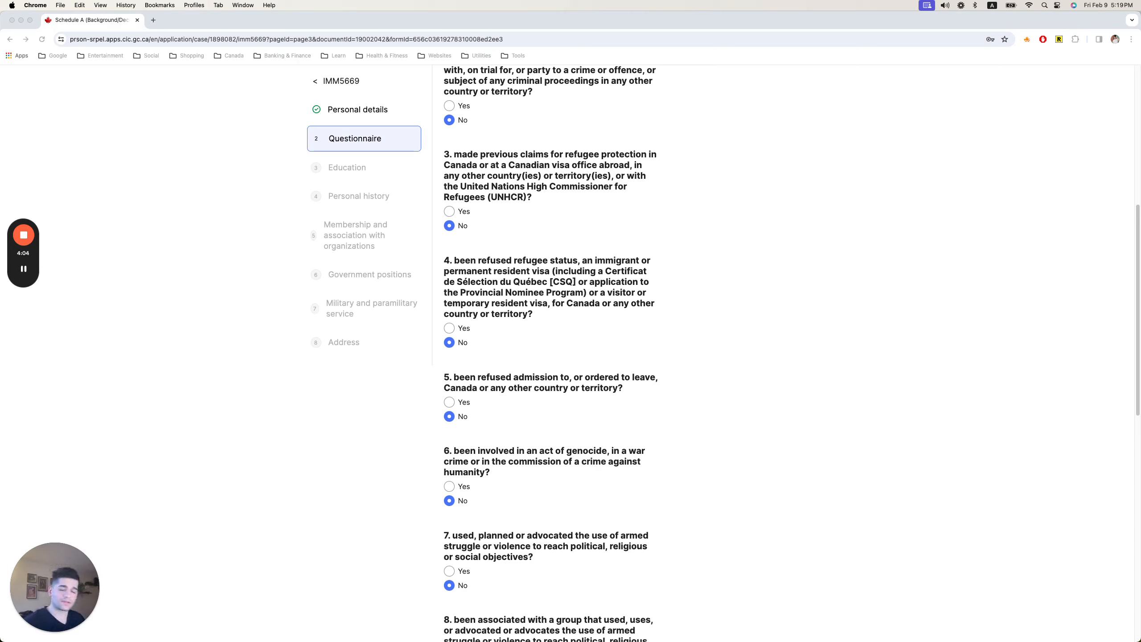
{"action": "scroll", "coordinate": [376, 316], "scroll_direction": "down", "scroll_amount": 2}
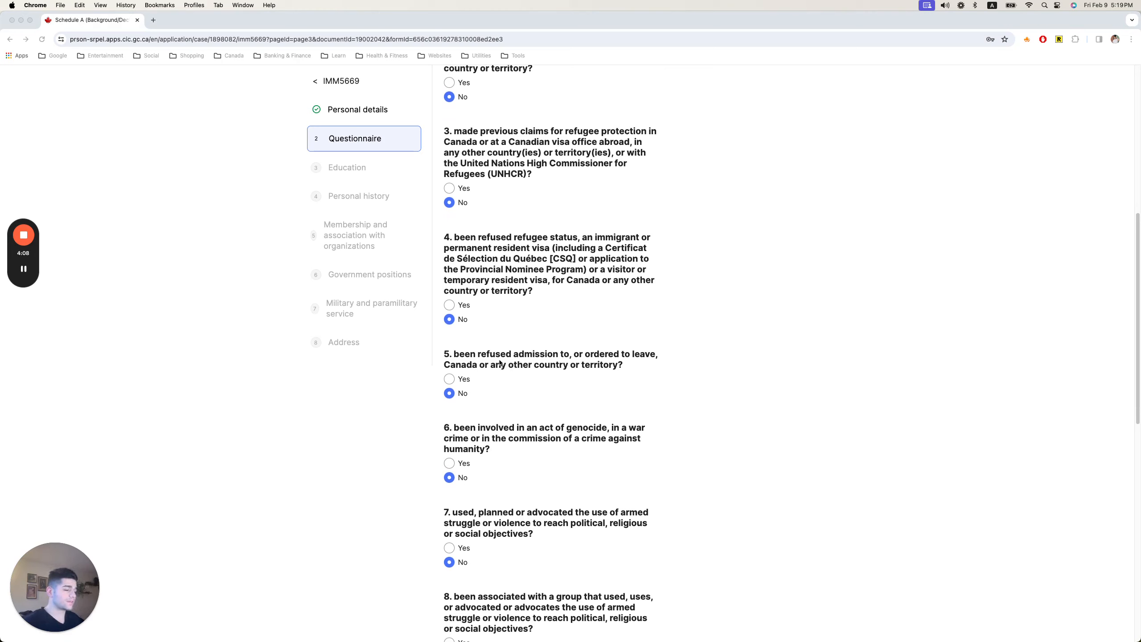
{"action": "scroll", "coordinate": [509, 357], "scroll_direction": "down", "scroll_amount": 1}
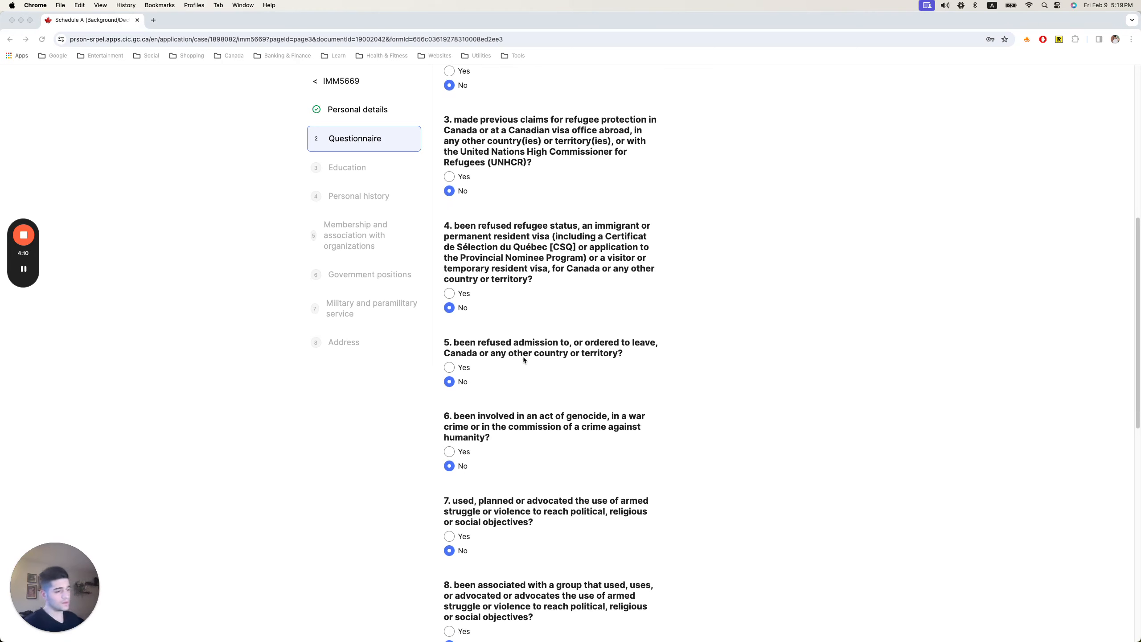
{"action": "scroll", "coordinate": [535, 358], "scroll_direction": "down", "scroll_amount": 1}
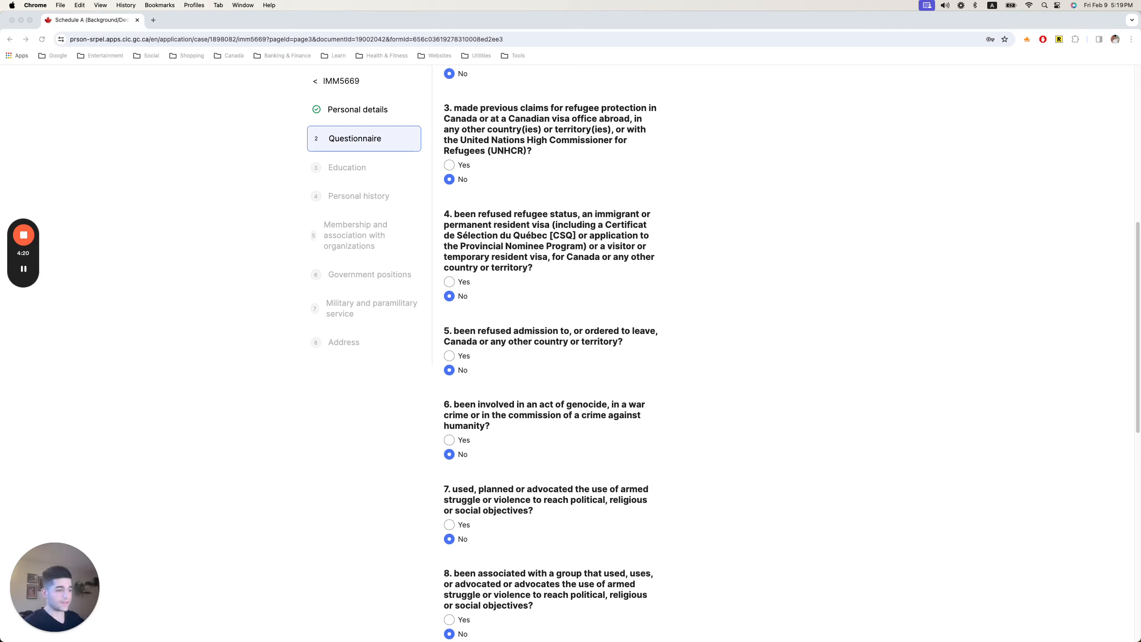
- Check the answers to the remaining Section B questions through question 11 and save the Questionnaire section to continue to Education
{"action": "scroll", "coordinate": [191, 302], "scroll_direction": "down", "scroll_amount": 2}
{"action": "scroll", "coordinate": [191, 306], "scroll_direction": "down", "scroll_amount": 5}
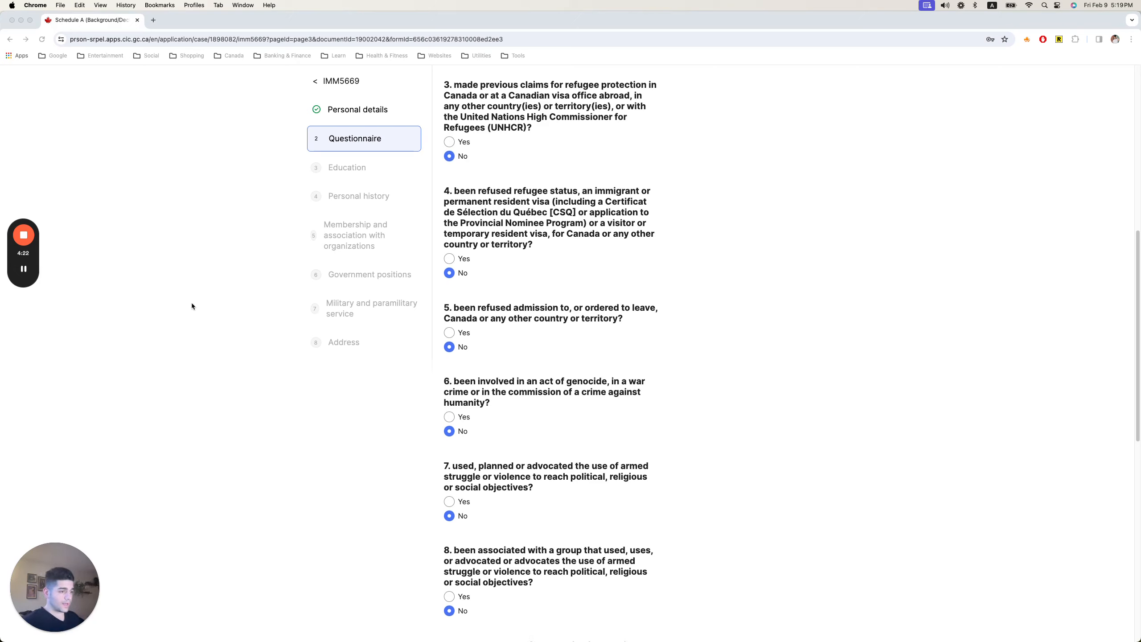
{"action": "scroll", "coordinate": [484, 346], "scroll_direction": "down", "scroll_amount": 20}
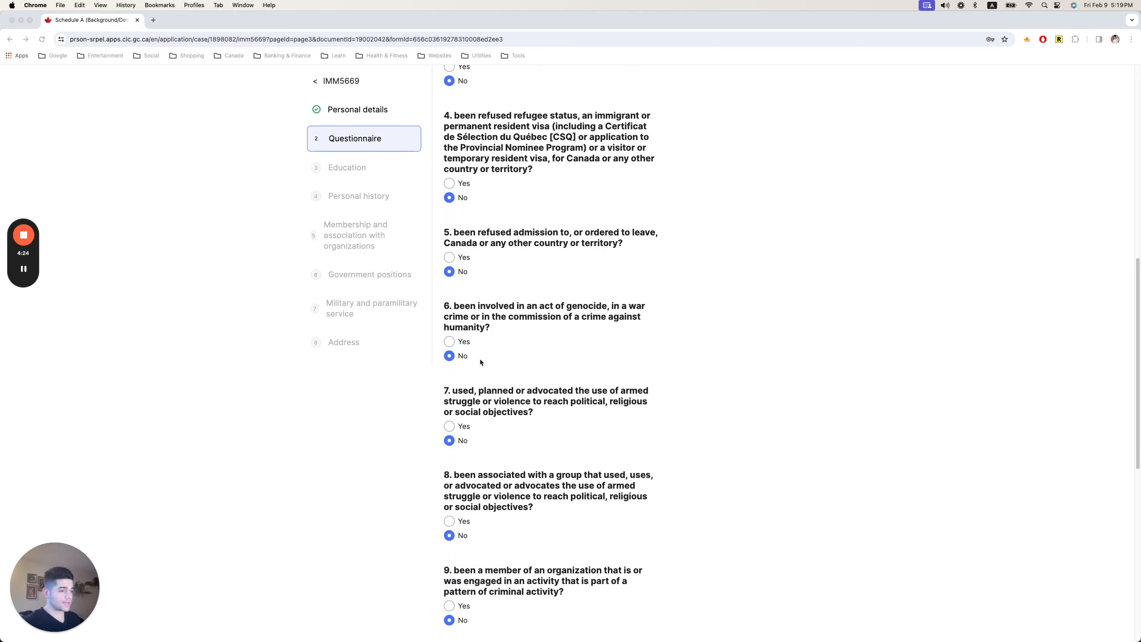
{"action": "scroll", "coordinate": [492, 382], "scroll_direction": "down", "scroll_amount": 6}
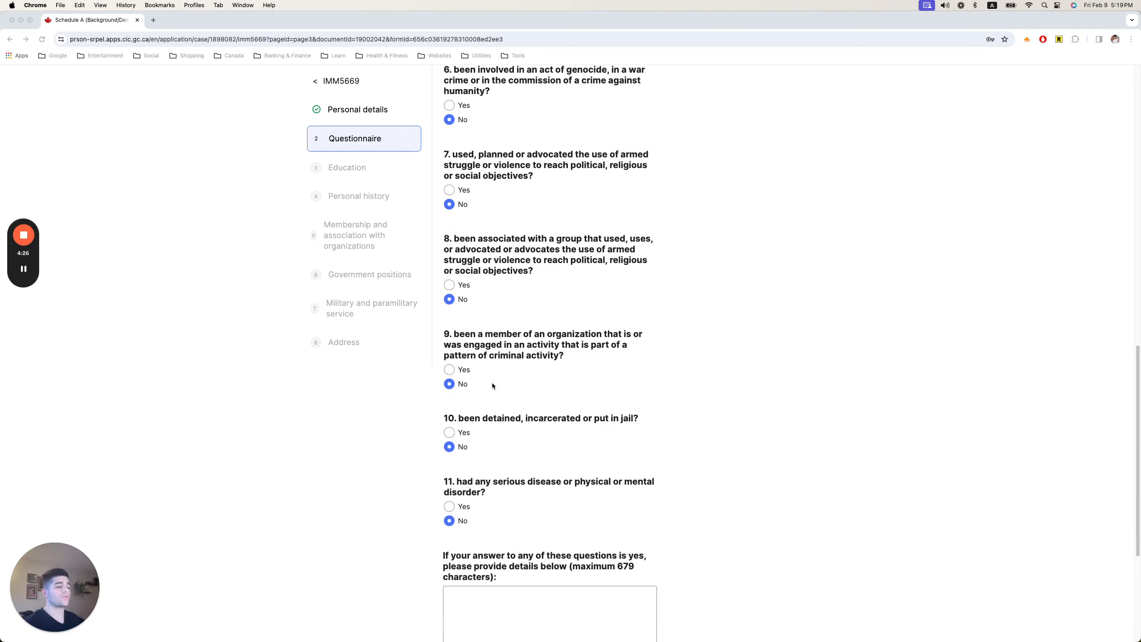
{"action": "scroll", "coordinate": [416, 398], "scroll_direction": "down", "scroll_amount": 2}
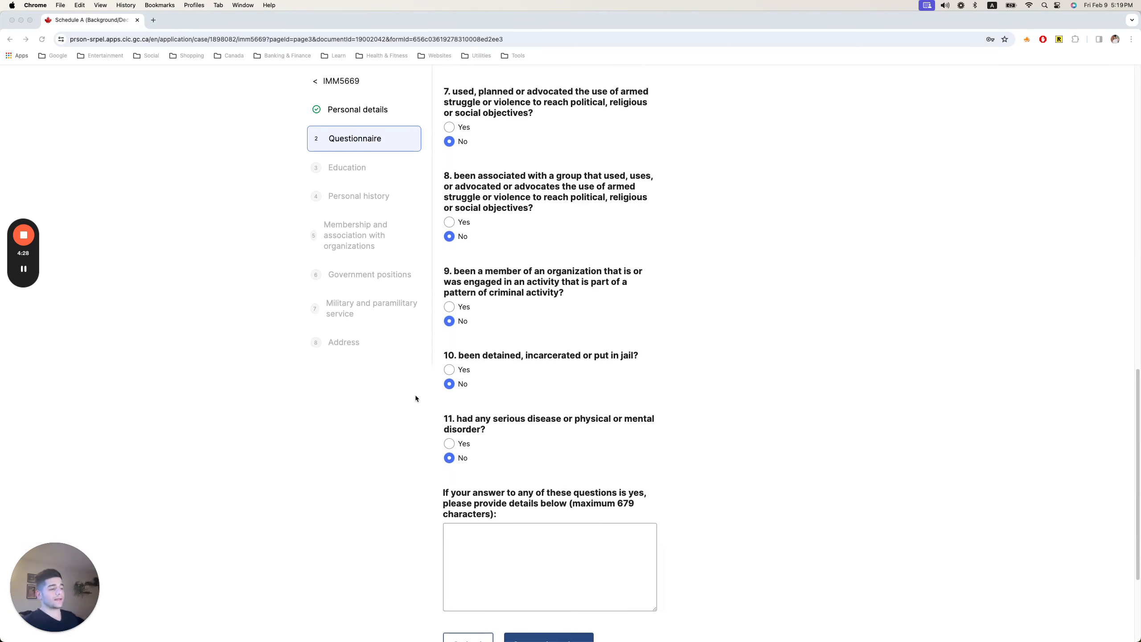
{"action": "scroll", "coordinate": [482, 414], "scroll_direction": "down", "scroll_amount": 1}
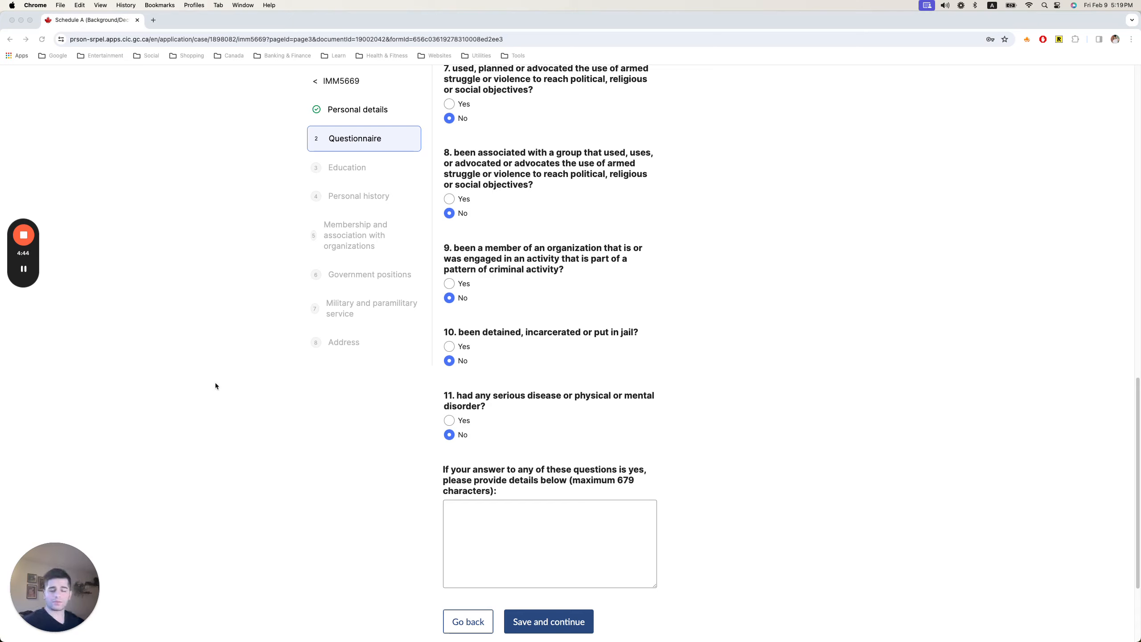
{"action": "scroll", "coordinate": [215, 386], "scroll_direction": "down", "scroll_amount": 2}
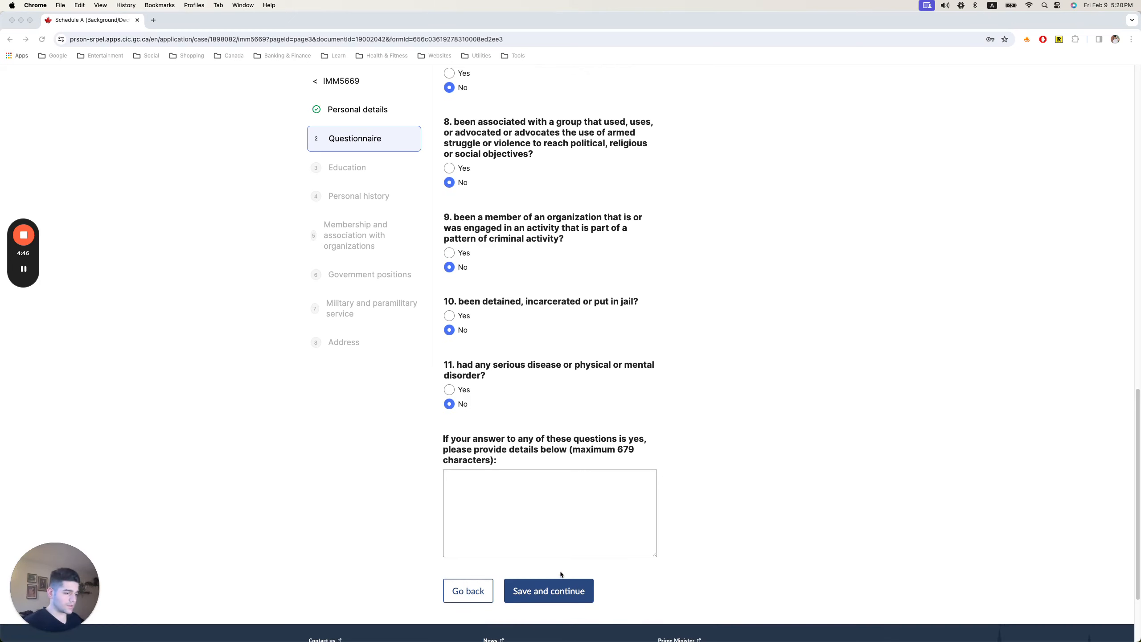
{"action": "left_click", "coordinate": [550, 586]}
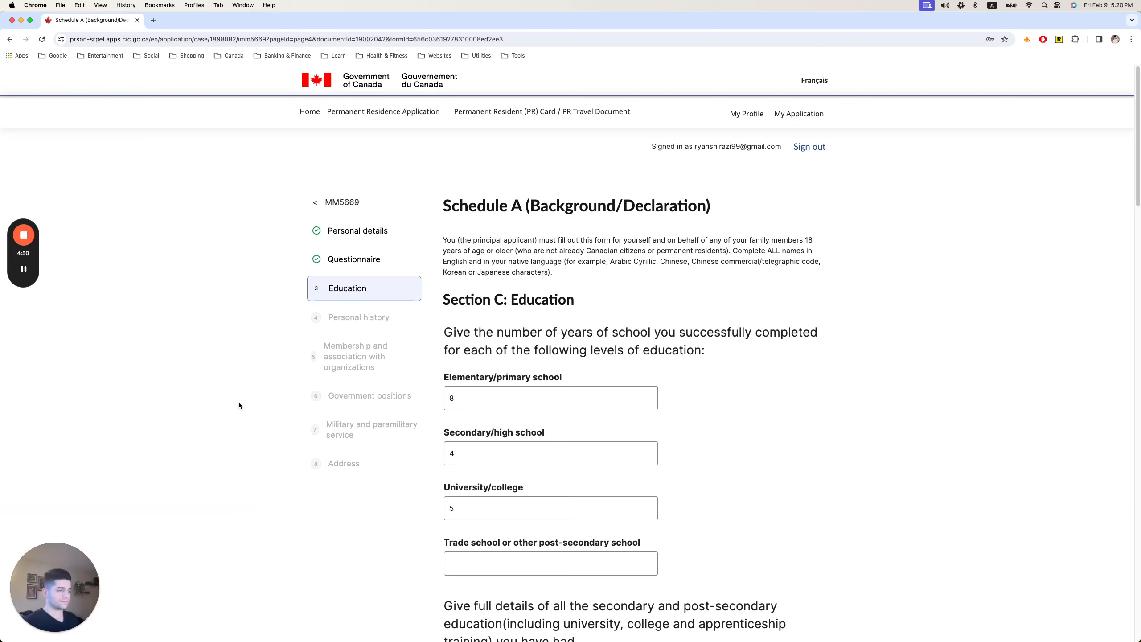
- Review the years of schooling entered for elementary, secondary, university/college and trade school in Section C
{"action": "scroll", "coordinate": [239, 404], "scroll_direction": "down", "scroll_amount": 2}
{"action": "scroll", "coordinate": [509, 328], "scroll_direction": "down", "scroll_amount": 1}
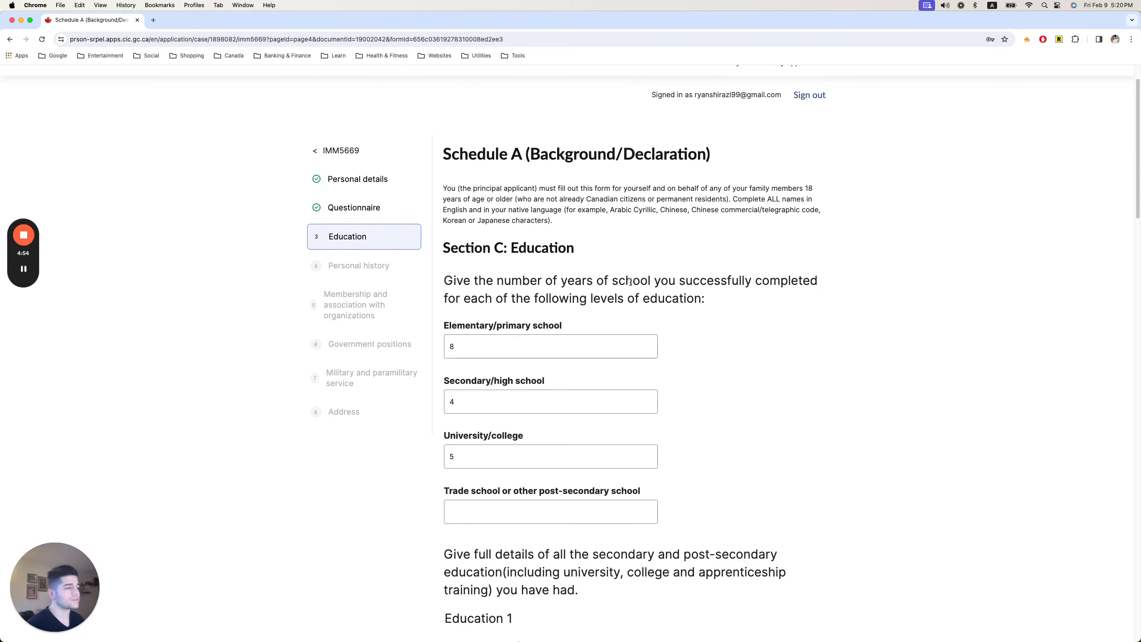
{"action": "scroll", "coordinate": [725, 310], "scroll_direction": "down", "scroll_amount": 2}
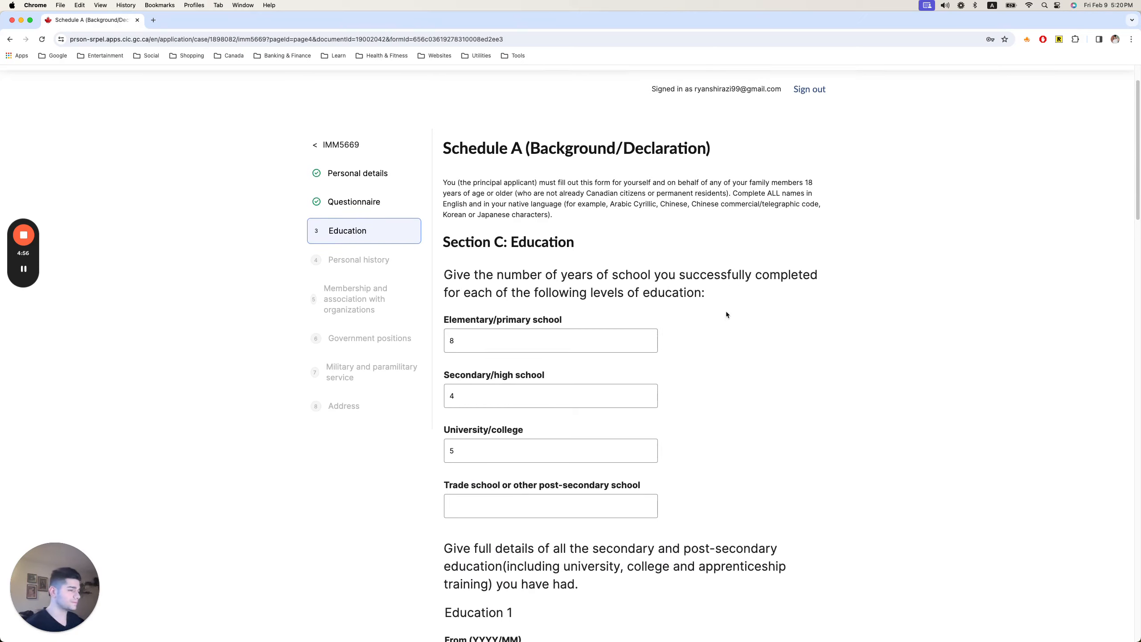
{"action": "scroll", "coordinate": [537, 292], "scroll_direction": "down", "scroll_amount": 2}
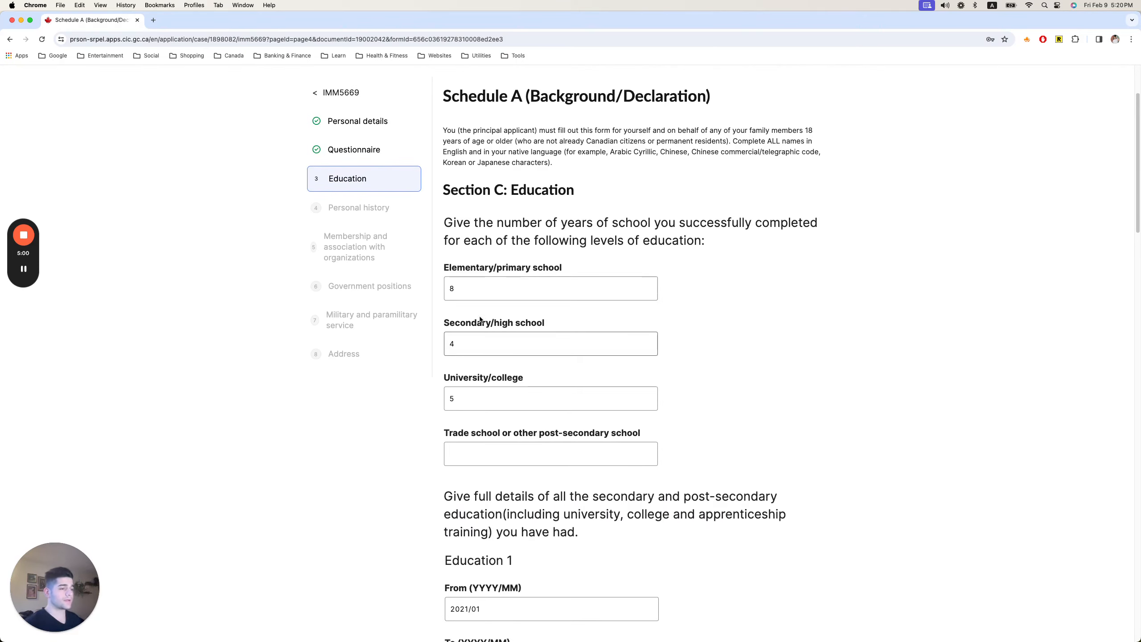
{"action": "scroll", "coordinate": [479, 379], "scroll_direction": "down", "scroll_amount": 1}
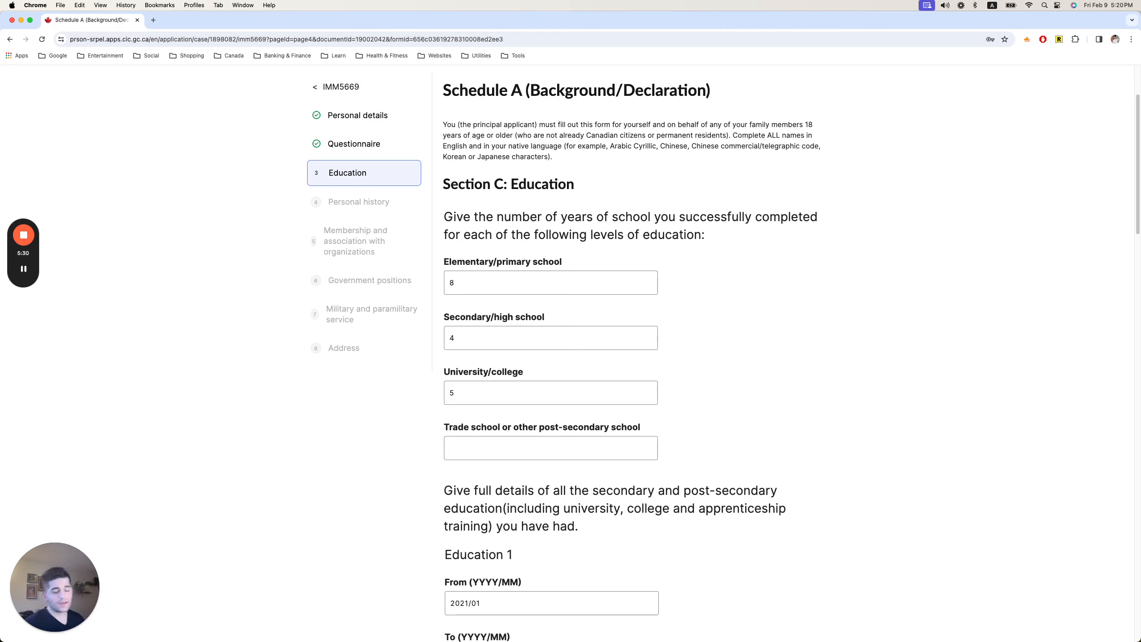
{"action": "scroll", "coordinate": [488, 281], "scroll_direction": "down", "scroll_amount": 1}
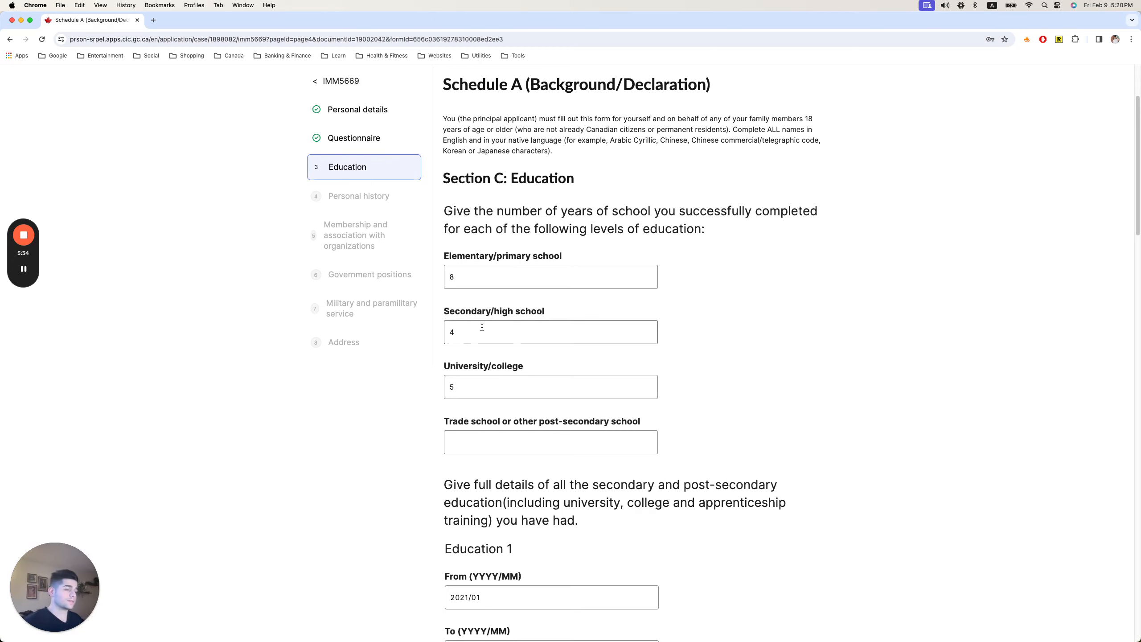
{"action": "scroll", "coordinate": [482, 327], "scroll_direction": "down", "scroll_amount": 1}
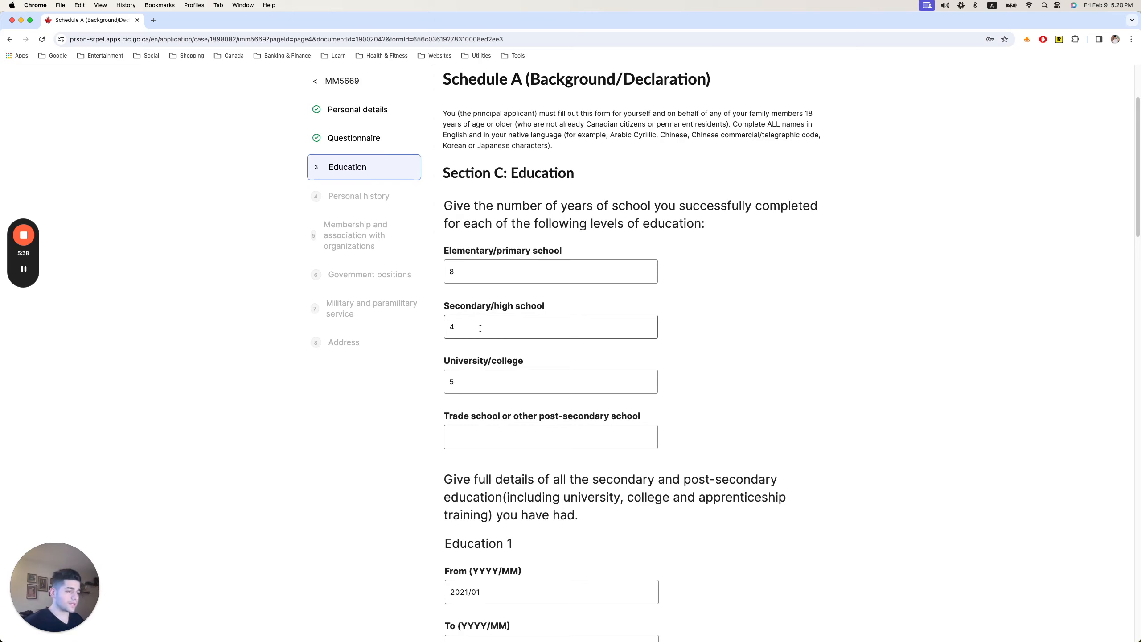
{"action": "scroll", "coordinate": [479, 328], "scroll_direction": "down", "scroll_amount": 2}
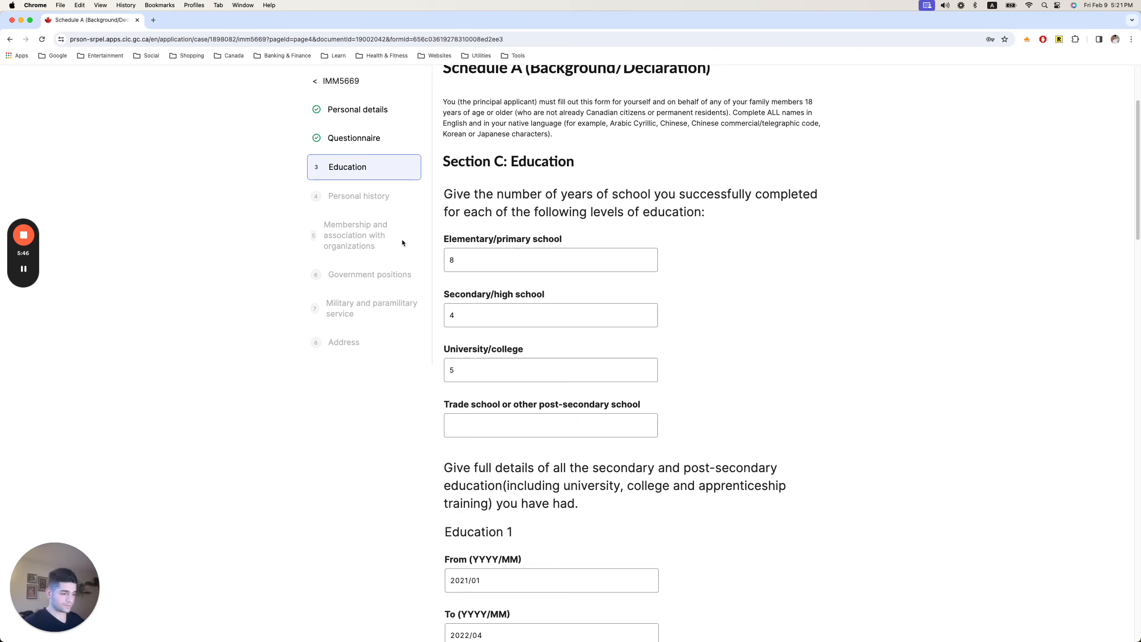
- Review the Education 1 entry's dates, institution, city and country, certificate type and field of study
{"action": "scroll", "coordinate": [402, 243], "scroll_direction": "down", "scroll_amount": 7}
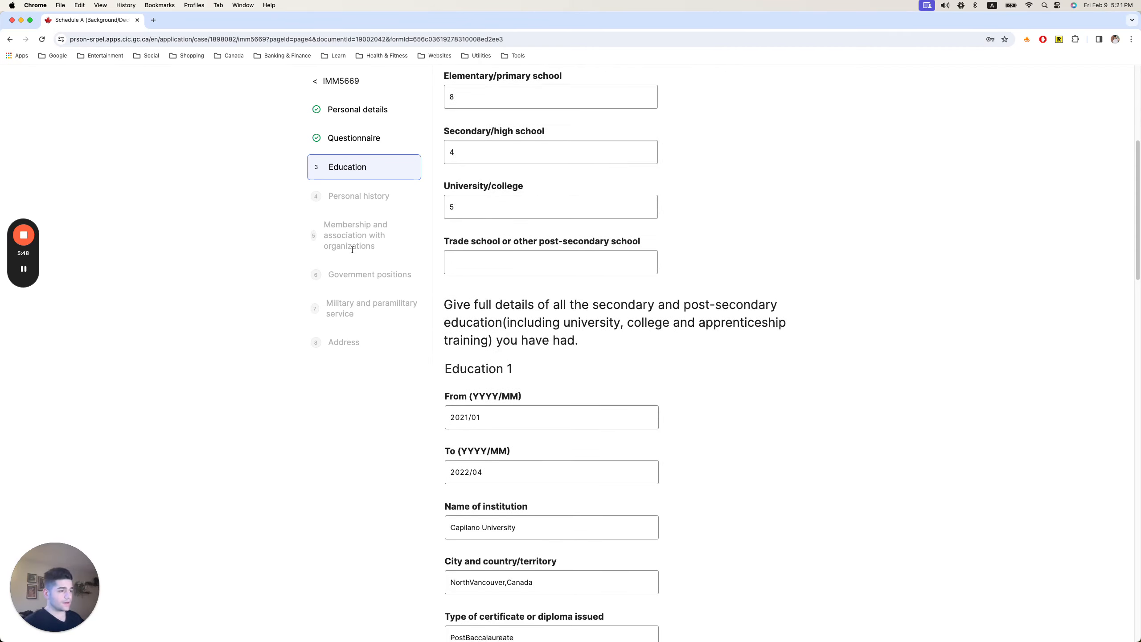
{"action": "scroll", "coordinate": [404, 283], "scroll_direction": "down", "scroll_amount": 1}
{"action": "scroll", "coordinate": [584, 289], "scroll_direction": "down", "scroll_amount": 2}
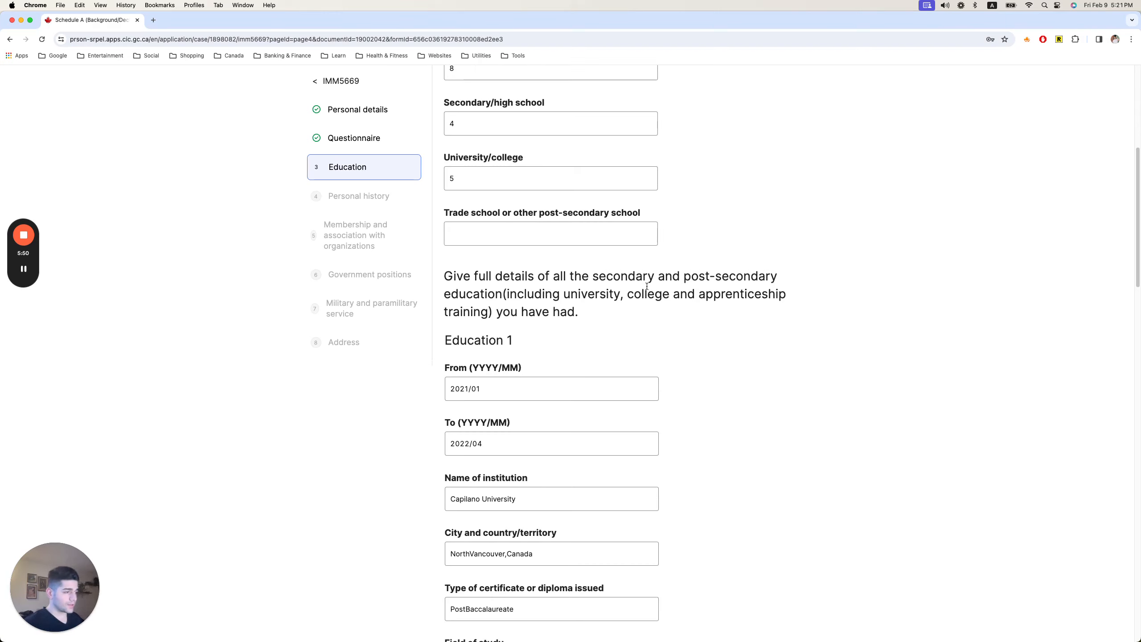
{"action": "scroll", "coordinate": [607, 292], "scroll_direction": "down", "scroll_amount": 1}
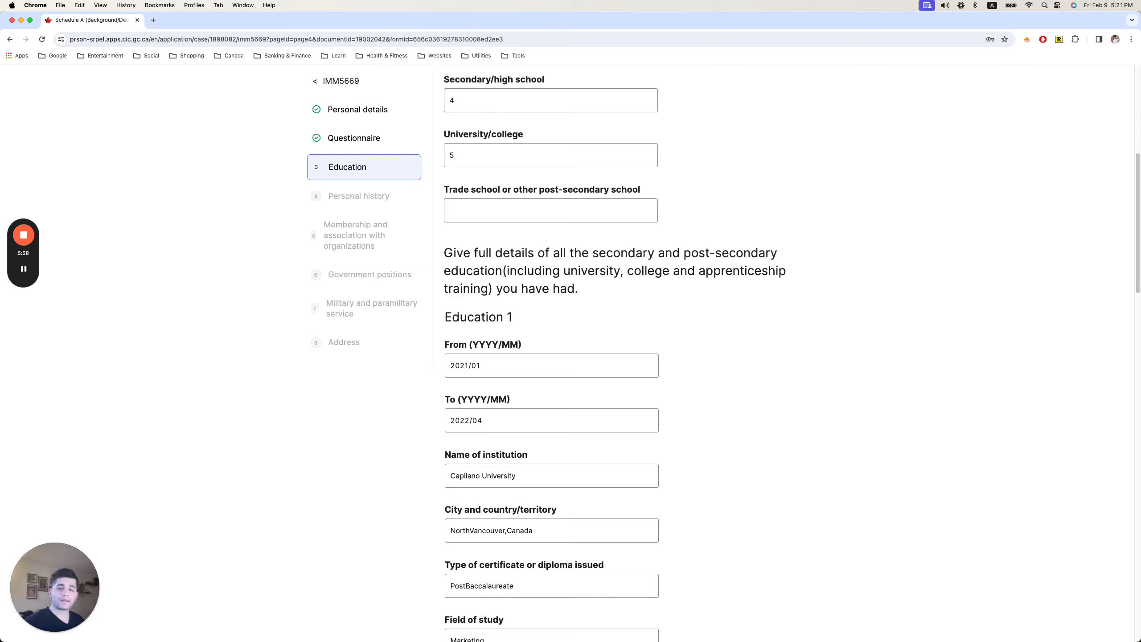
{"action": "scroll", "coordinate": [366, 265], "scroll_direction": "down", "scroll_amount": 5}
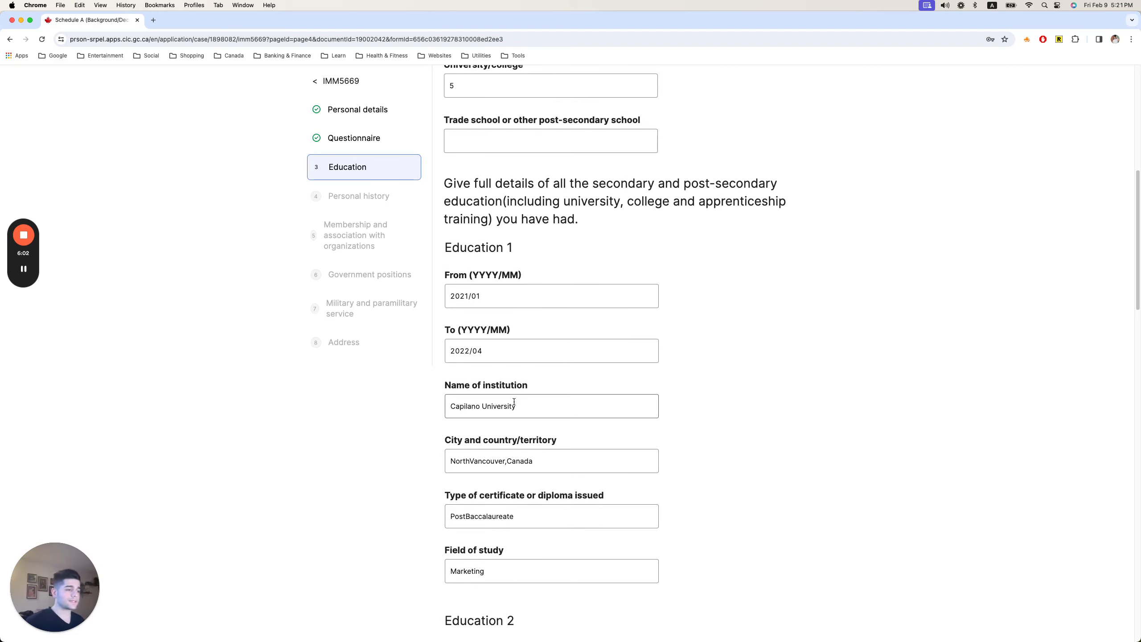
{"action": "scroll", "coordinate": [557, 463], "scroll_direction": "down", "scroll_amount": 1}
- Try an overlong entry in Education 1's City and country/territory field and trim it back to NorthVancouver,Canada
{"action": "left_click", "coordinate": [554, 452]}
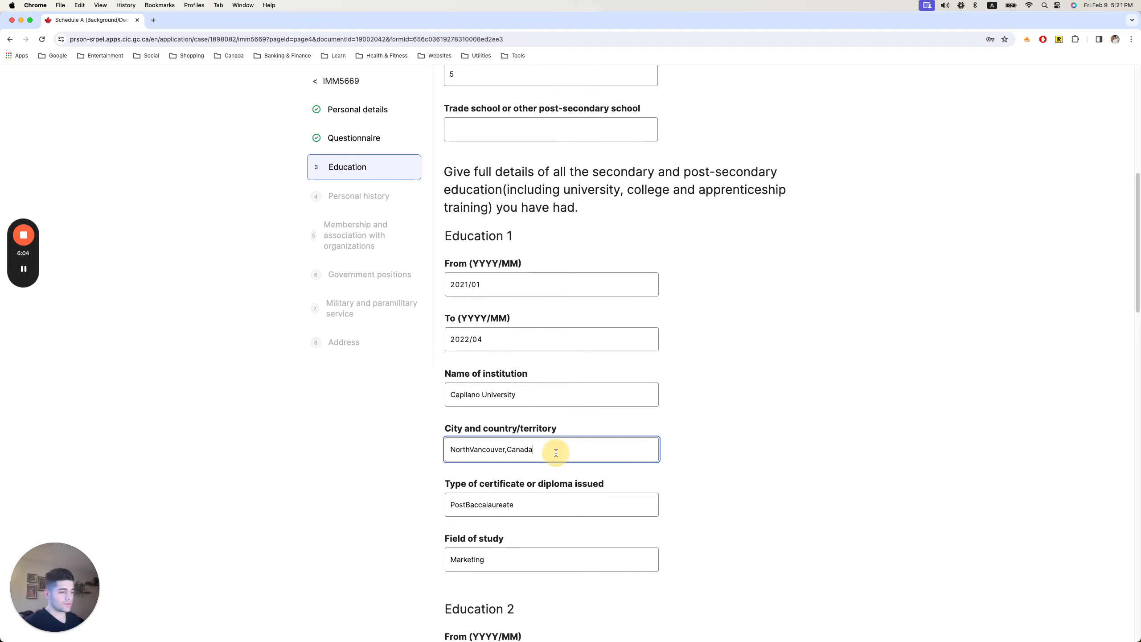
{"action": "left_click", "coordinate": [768, 464]}
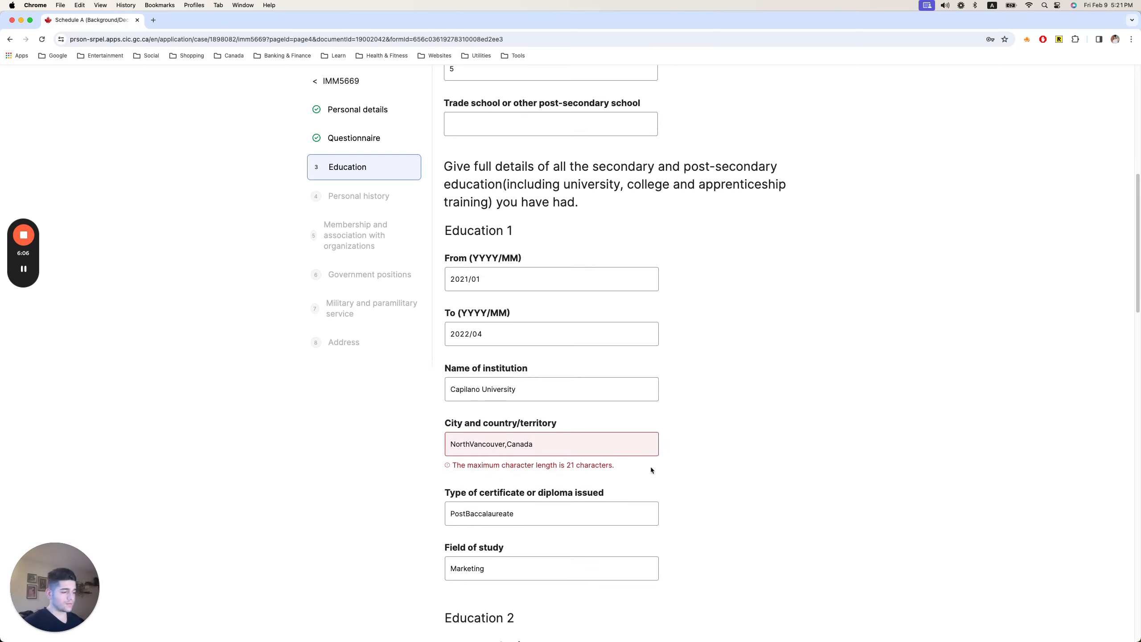
{"action": "left_click", "coordinate": [552, 447]}
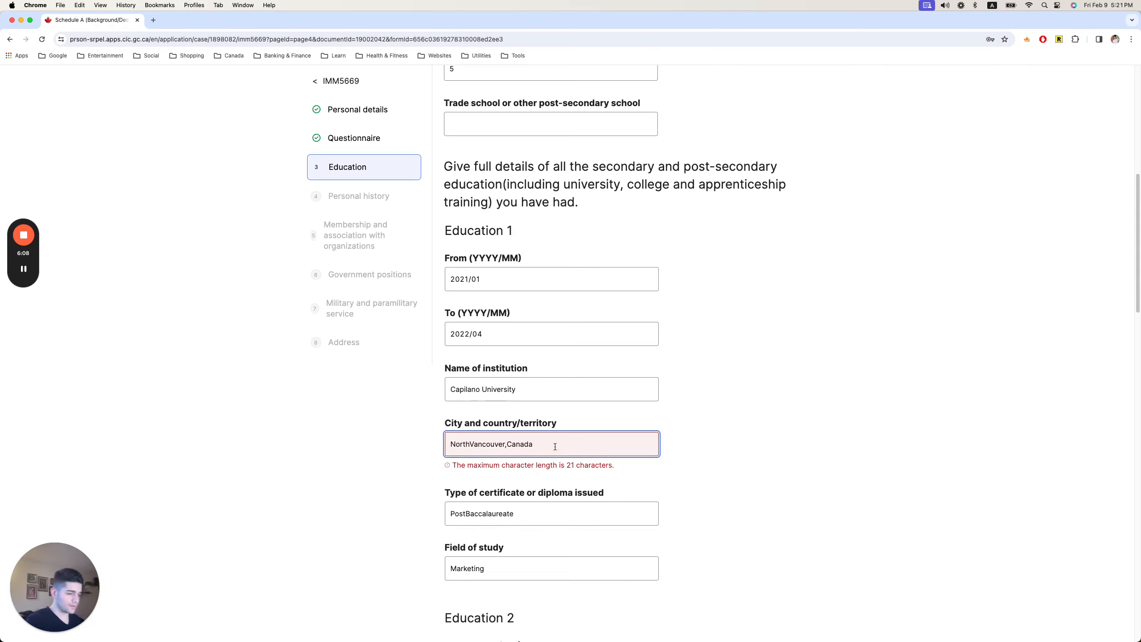
{"action": "key", "text": "BackSpace"}
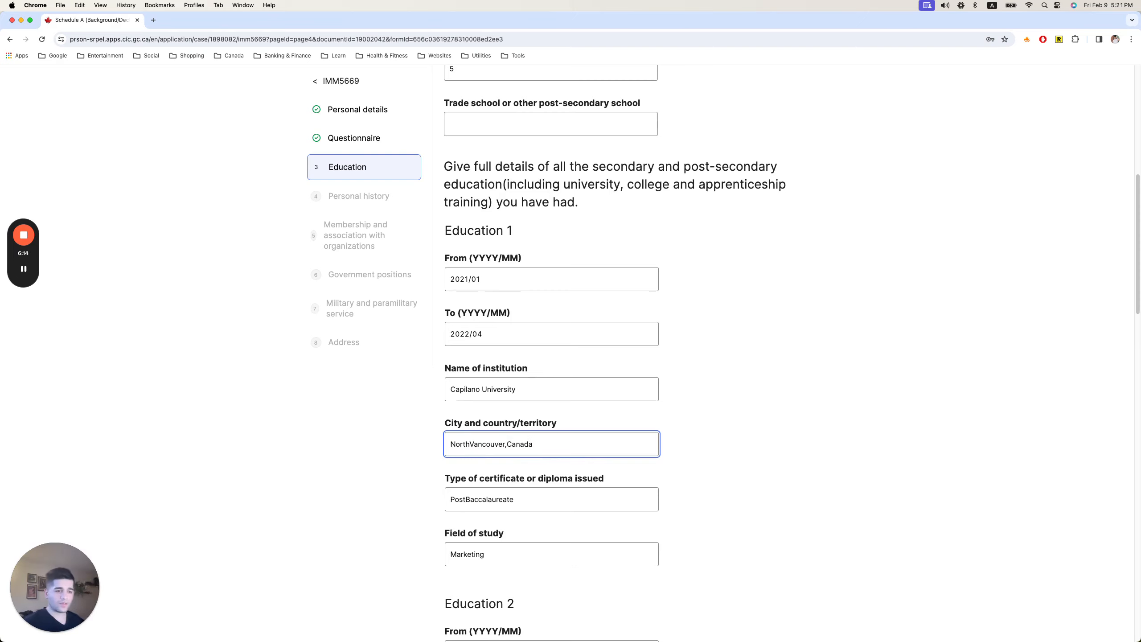
- Go through the remaining education entries down to Education 4 and save the Education section to continue to Personal history
{"action": "scroll", "coordinate": [185, 288], "scroll_direction": "down", "scroll_amount": 3}
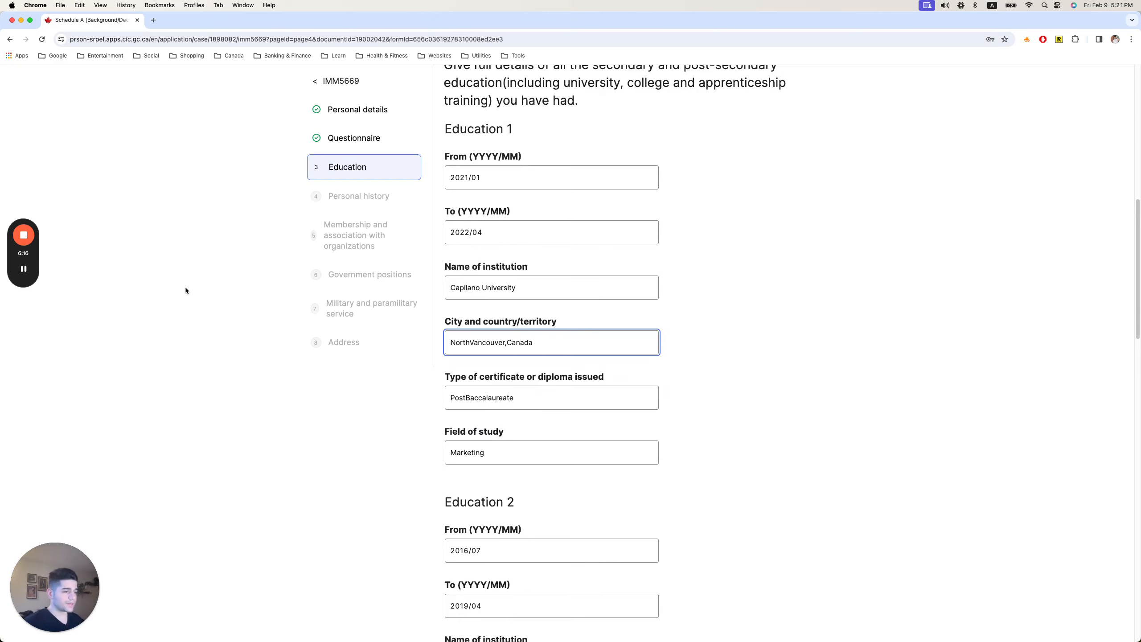
{"action": "scroll", "coordinate": [185, 290], "scroll_direction": "down", "scroll_amount": 15}
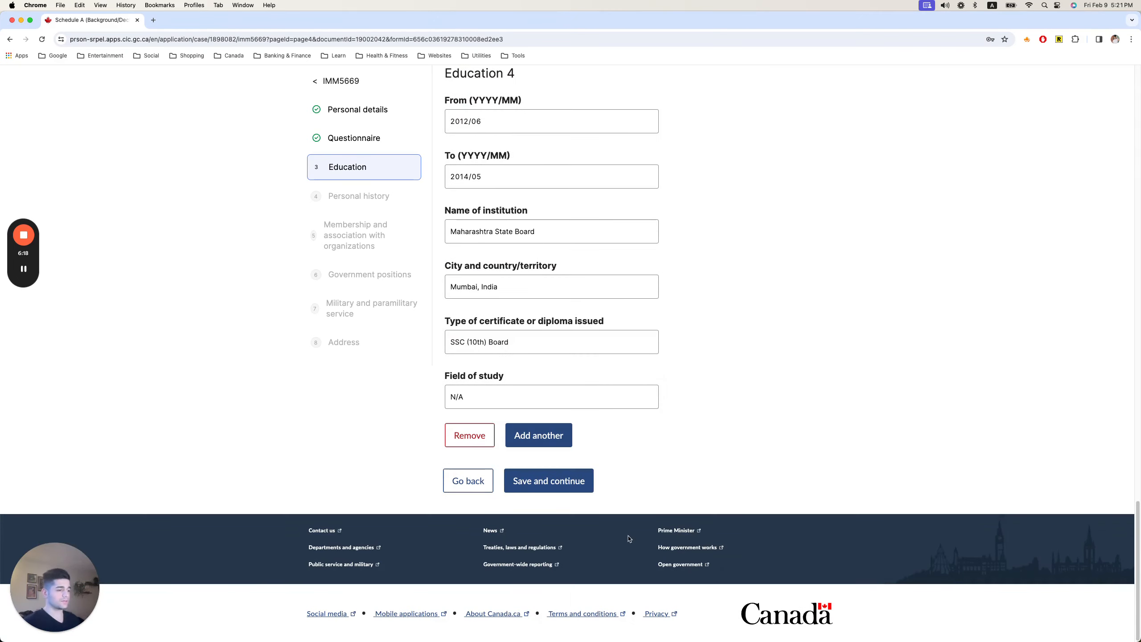
{"action": "left_click", "coordinate": [557, 479]}
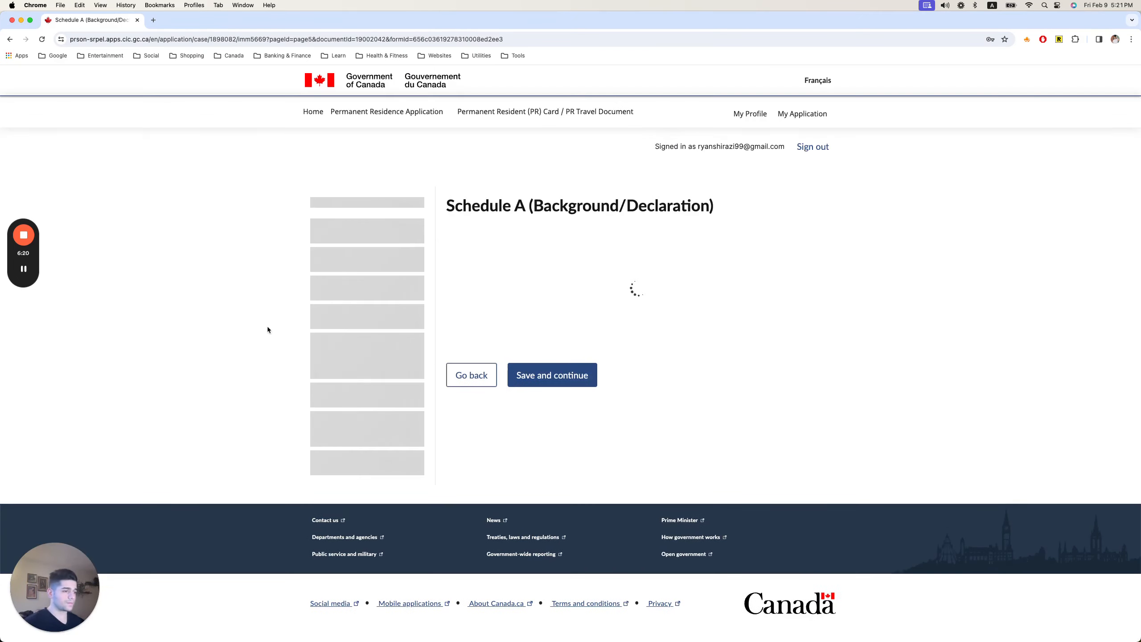
{"action": "scroll", "coordinate": [204, 318], "scroll_direction": "down", "scroll_amount": 2}
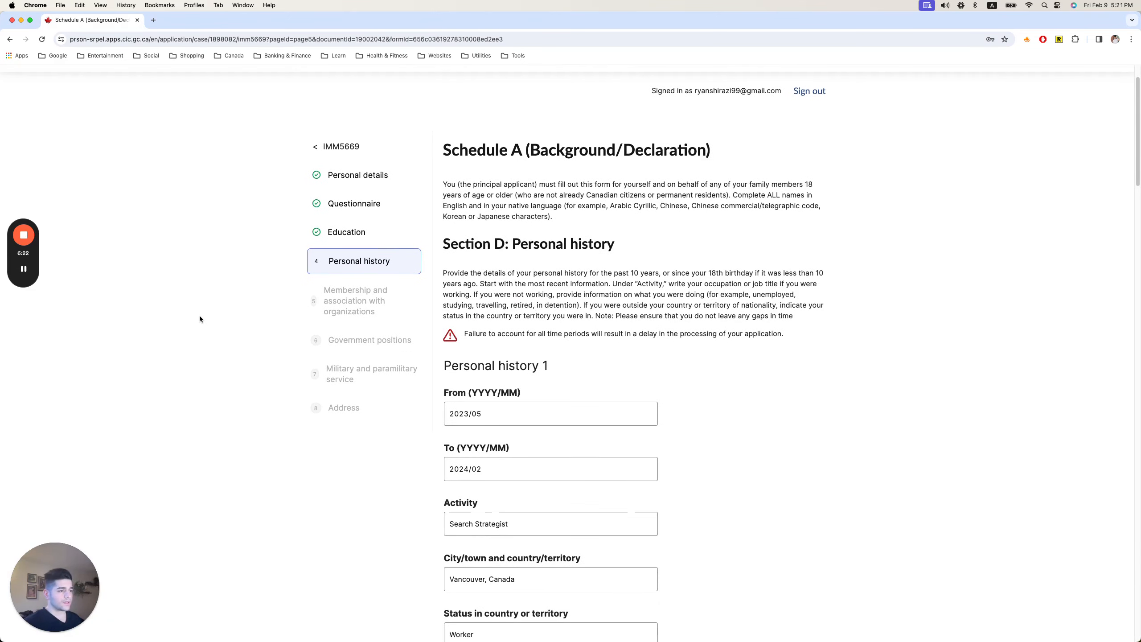
- Read the Section D instructions and Personal history 1, comparing its start date with Personal history 2's end date for gaps
{"action": "scroll", "coordinate": [200, 317], "scroll_direction": "down", "scroll_amount": 3}
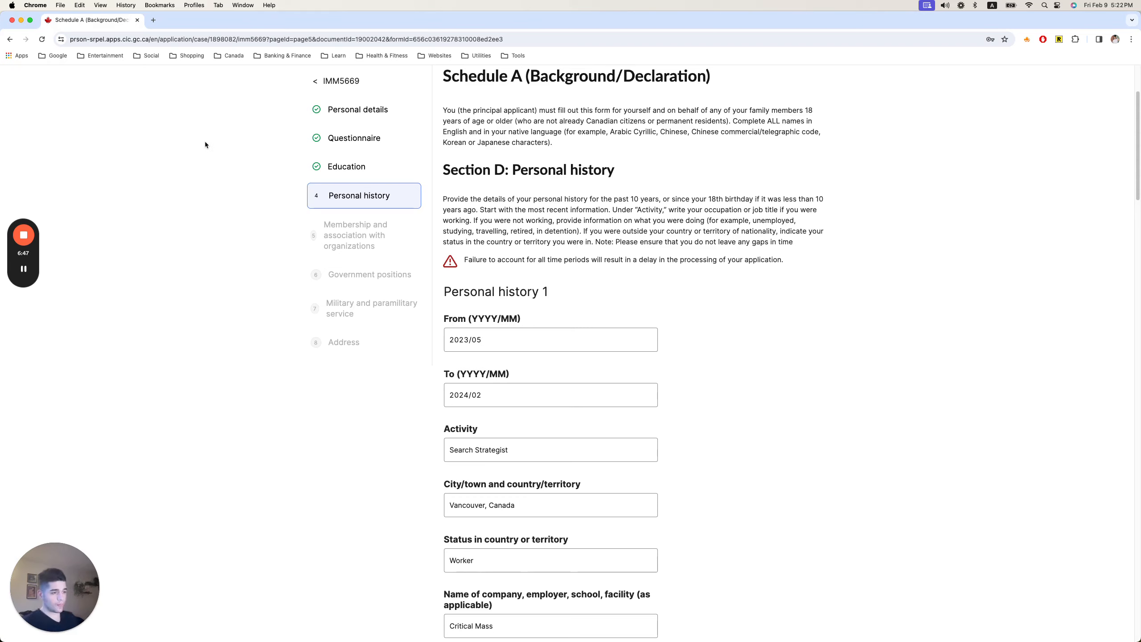
{"action": "scroll", "coordinate": [202, 232], "scroll_direction": "down", "scroll_amount": 3}
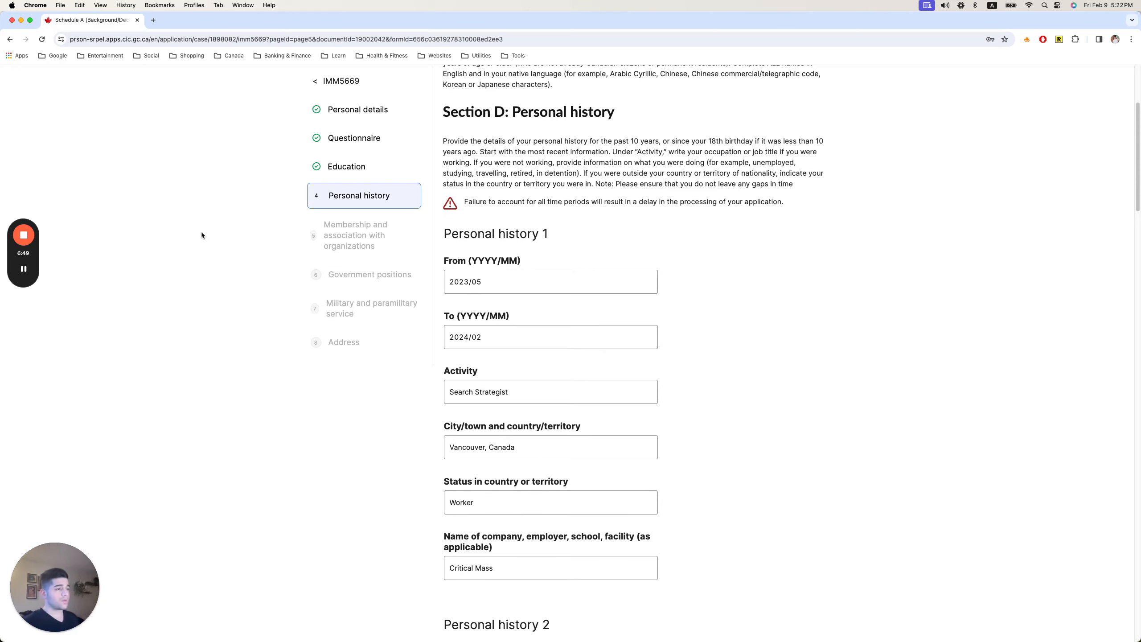
{"action": "scroll", "coordinate": [201, 232], "scroll_direction": "down", "scroll_amount": 1}
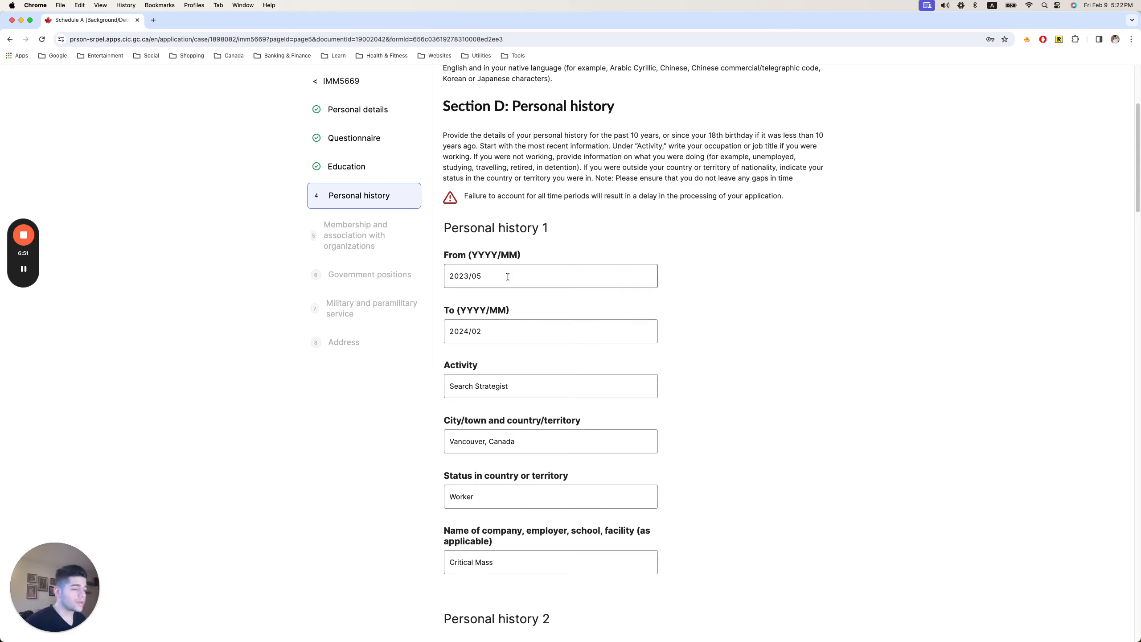
{"action": "scroll", "coordinate": [508, 276], "scroll_direction": "down", "scroll_amount": 1}
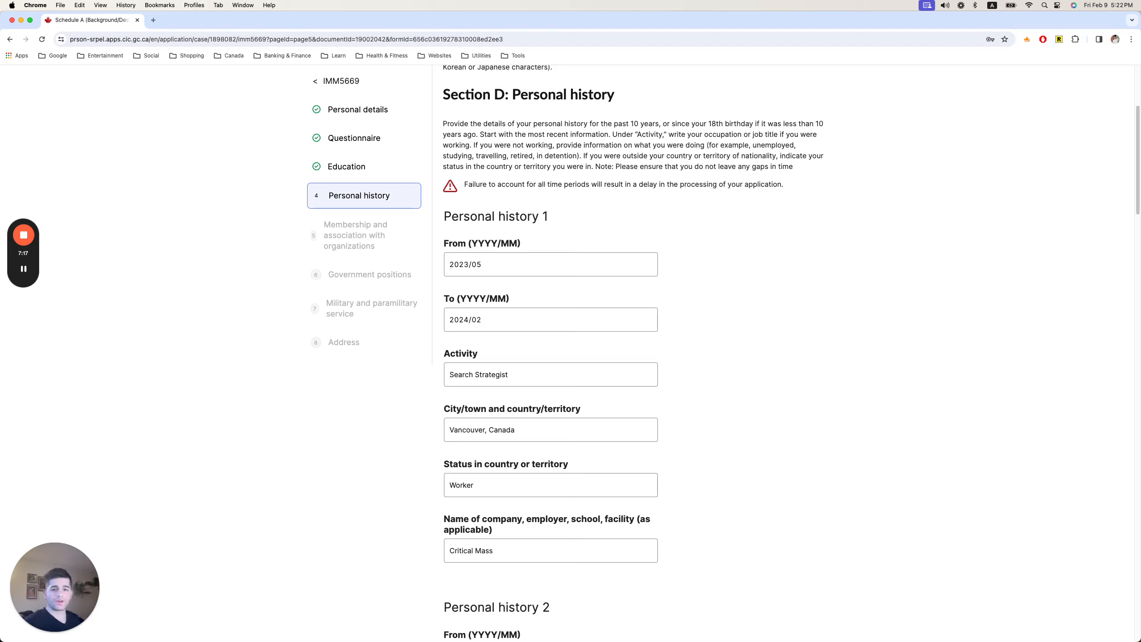
{"action": "left_click", "coordinate": [490, 264]}
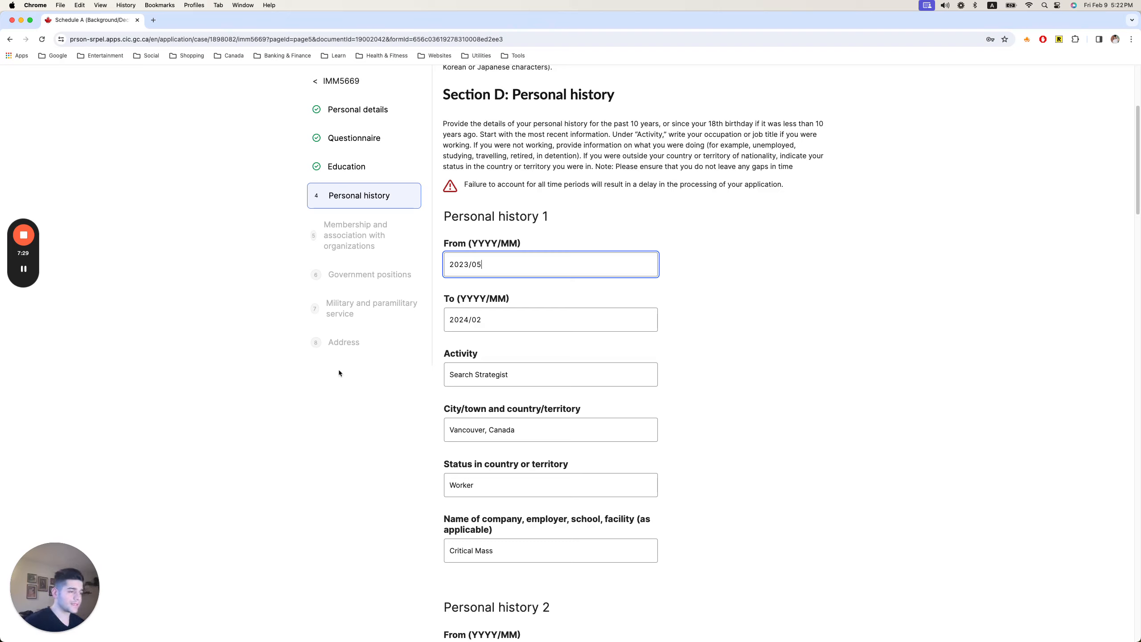
{"action": "scroll", "coordinate": [335, 372], "scroll_direction": "down", "scroll_amount": 3}
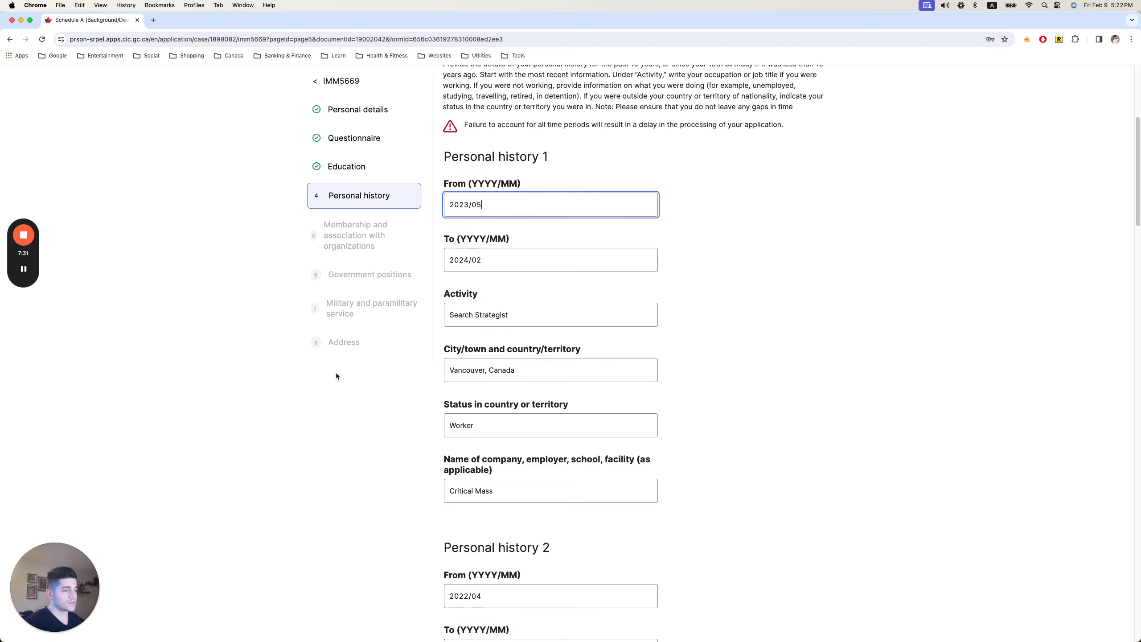
{"action": "scroll", "coordinate": [336, 376], "scroll_direction": "down", "scroll_amount": 6}
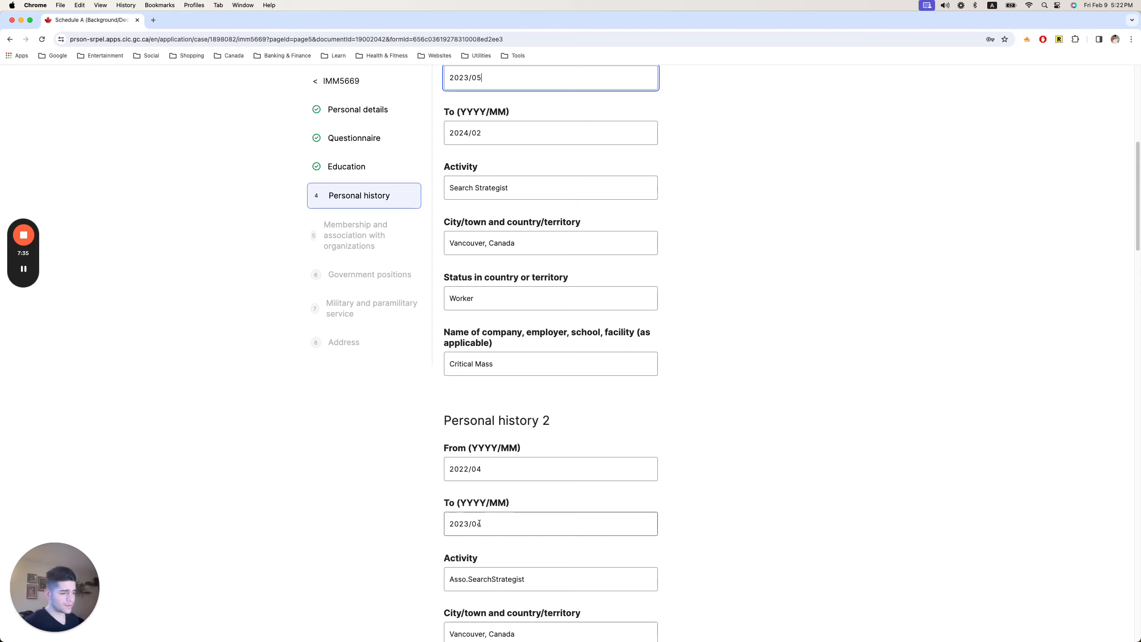
{"action": "scroll", "coordinate": [409, 510], "scroll_direction": "up", "scroll_amount": 1}
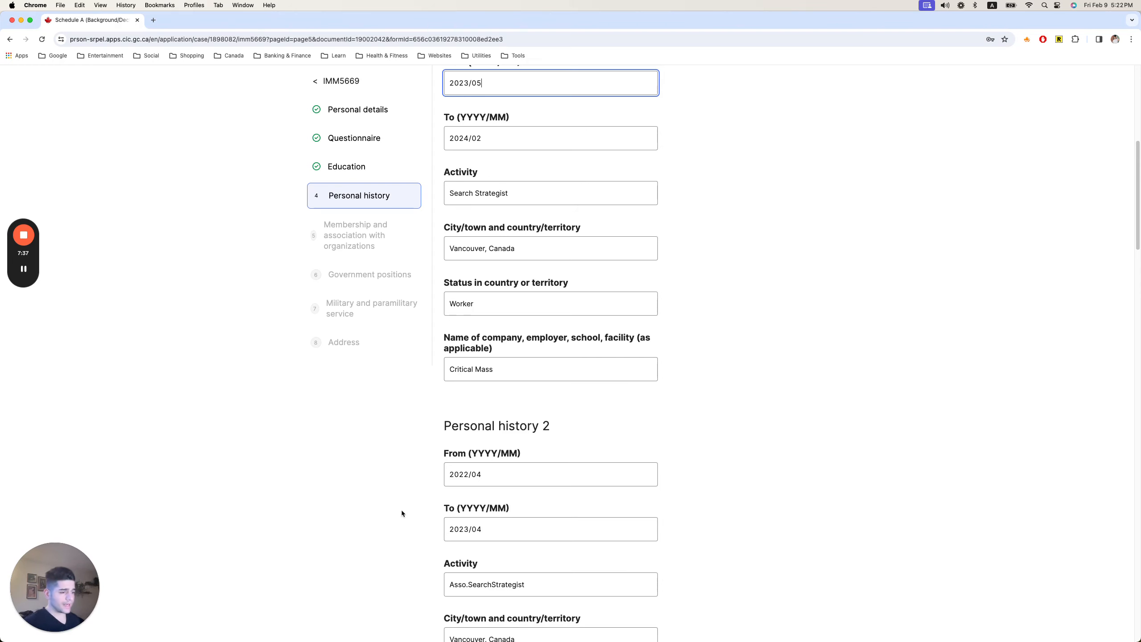
{"action": "scroll", "coordinate": [401, 512], "scroll_direction": "up", "scroll_amount": 8}
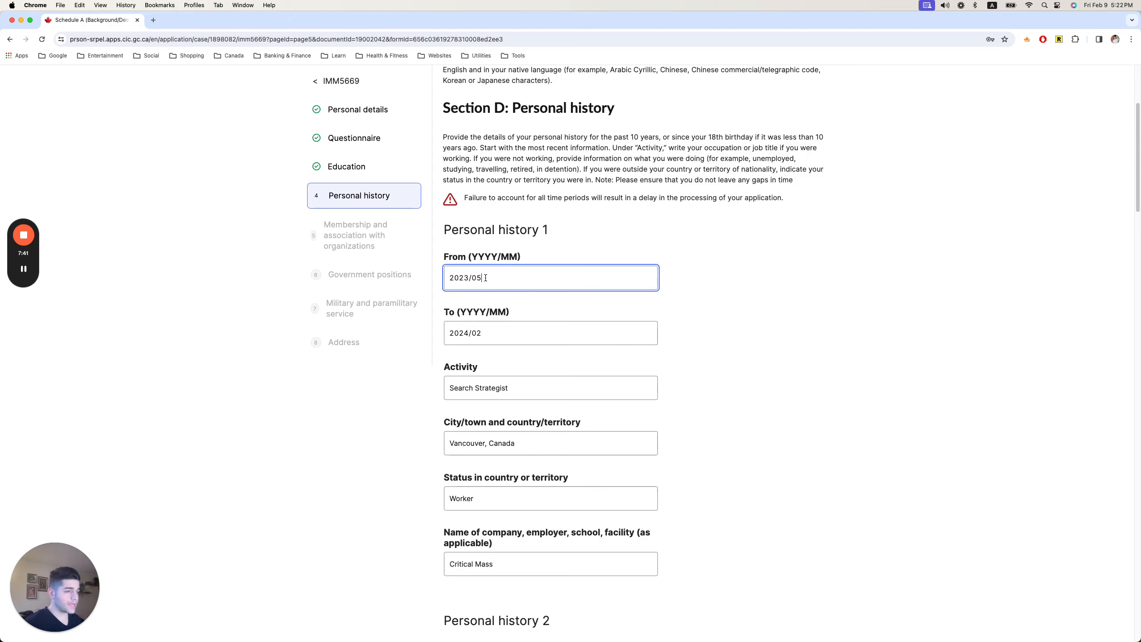
{"action": "scroll", "coordinate": [490, 315], "scroll_direction": "down", "scroll_amount": 4}
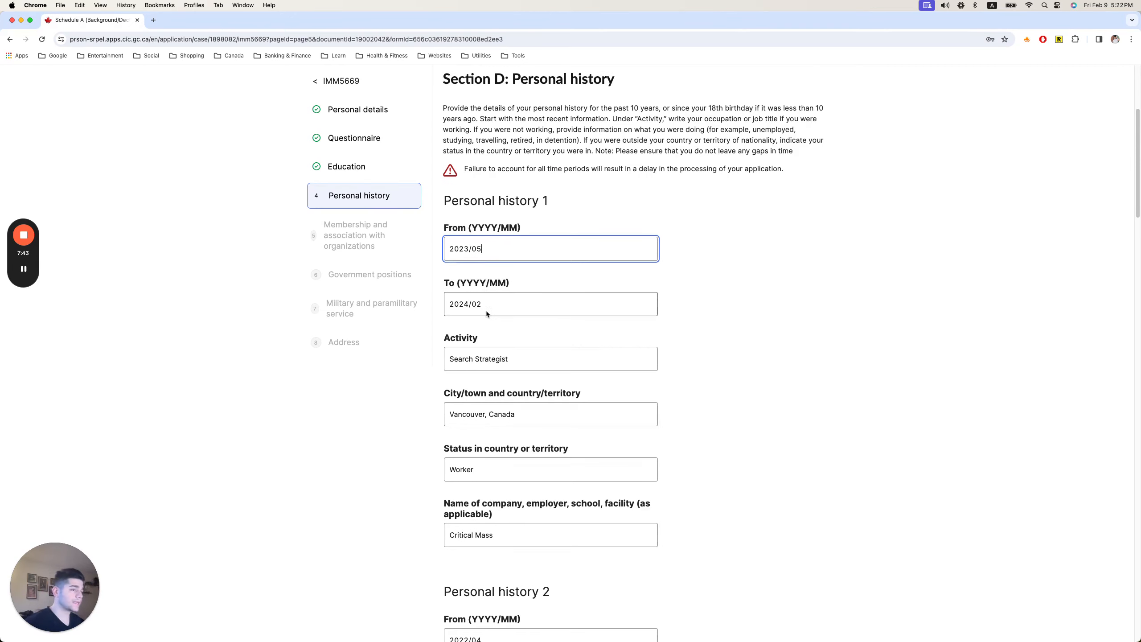
{"action": "scroll", "coordinate": [503, 508], "scroll_direction": "down", "scroll_amount": 2}
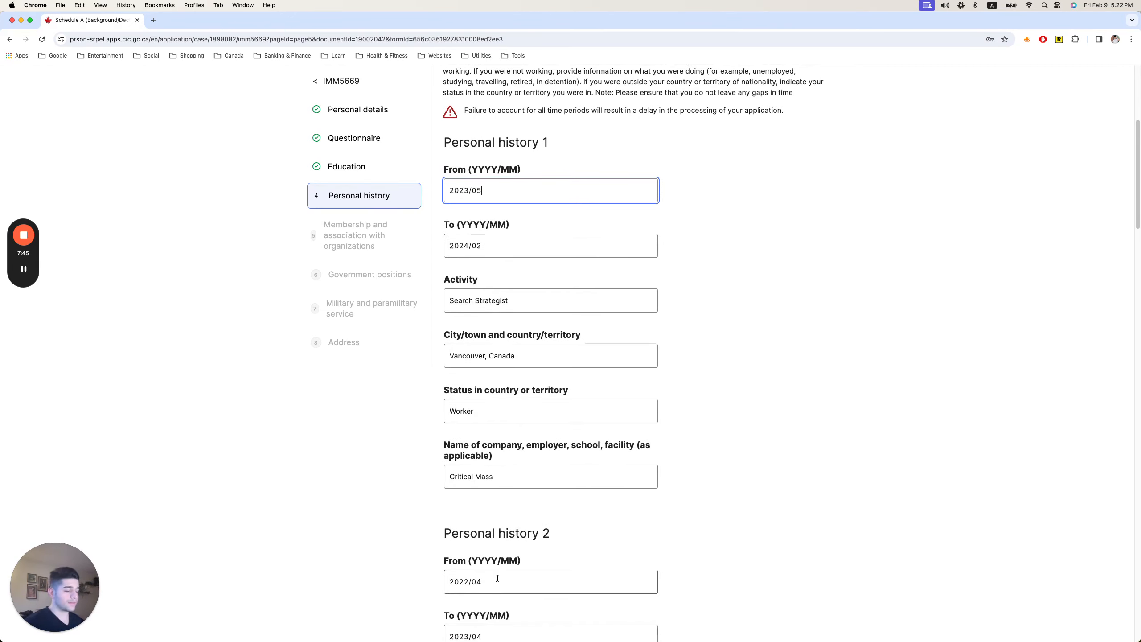
- Check the dates and activities of Personal history 6 and 5 for gaps, and save the Personal history section
{"action": "scroll", "coordinate": [368, 472], "scroll_direction": "down", "scroll_amount": 20}
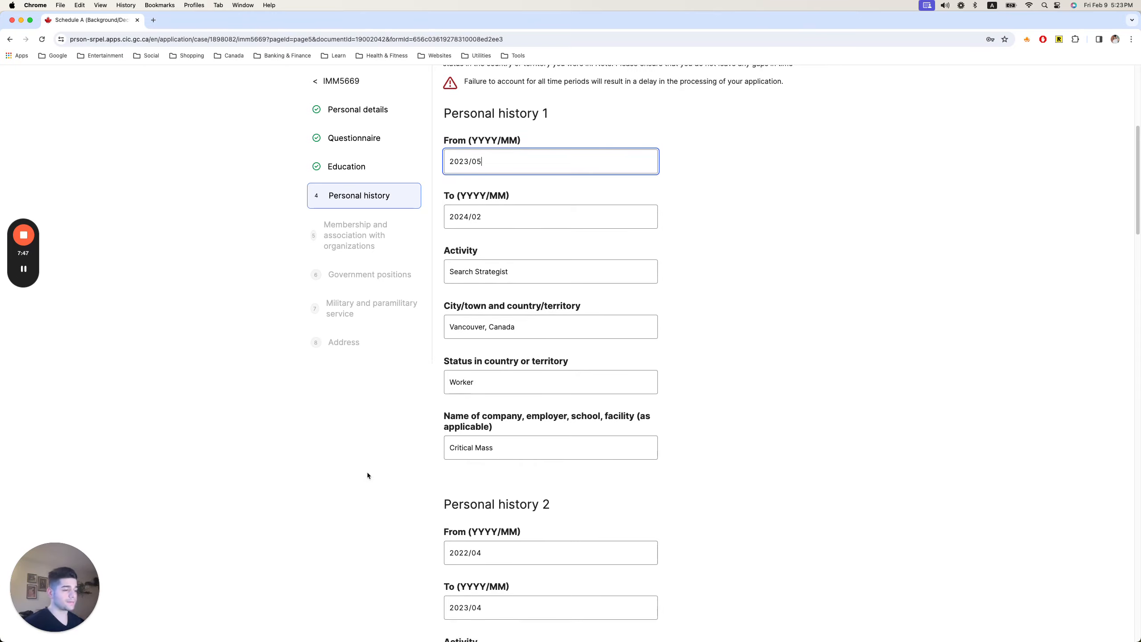
{"action": "scroll", "coordinate": [367, 472], "scroll_direction": "up", "scroll_amount": 5}
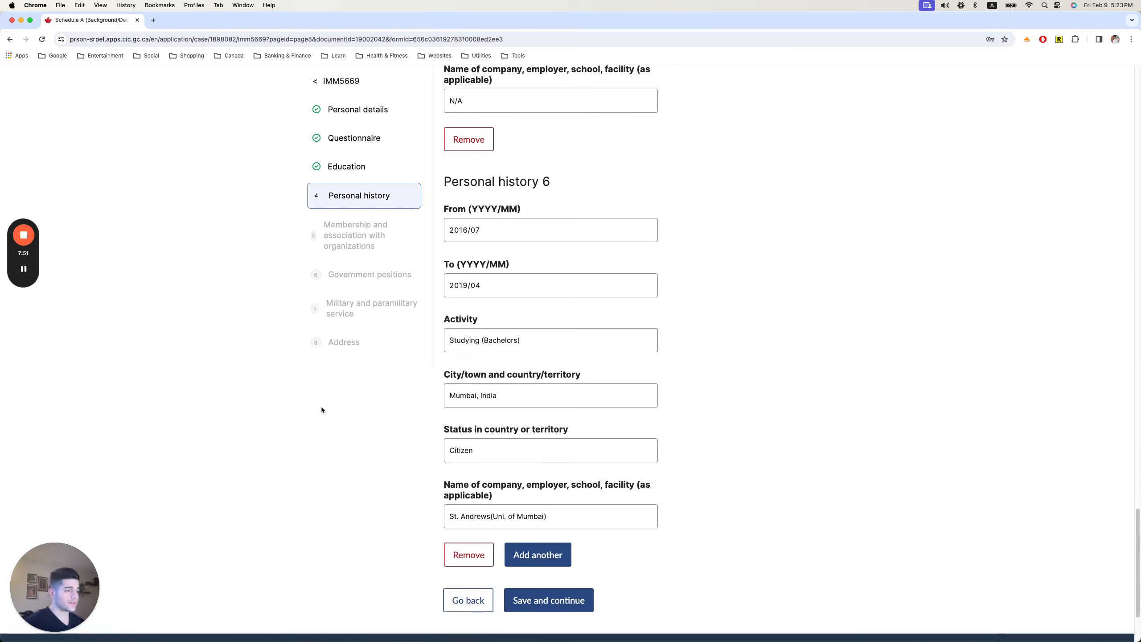
{"action": "scroll", "coordinate": [294, 353], "scroll_direction": "up", "scroll_amount": 2}
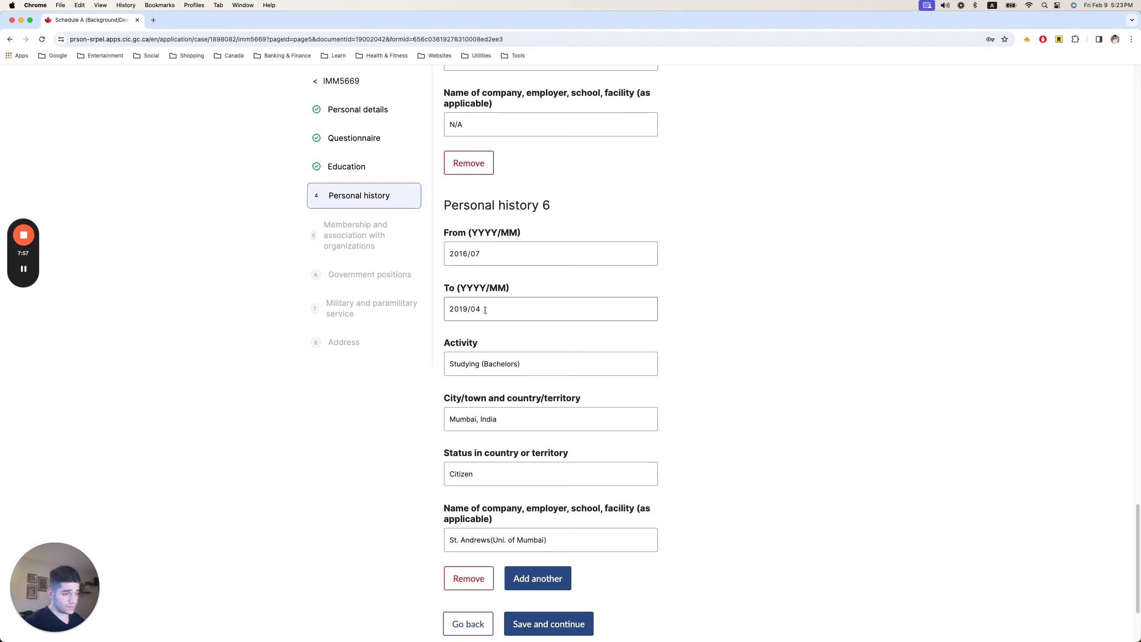
{"action": "scroll", "coordinate": [486, 310], "scroll_direction": "up", "scroll_amount": 1}
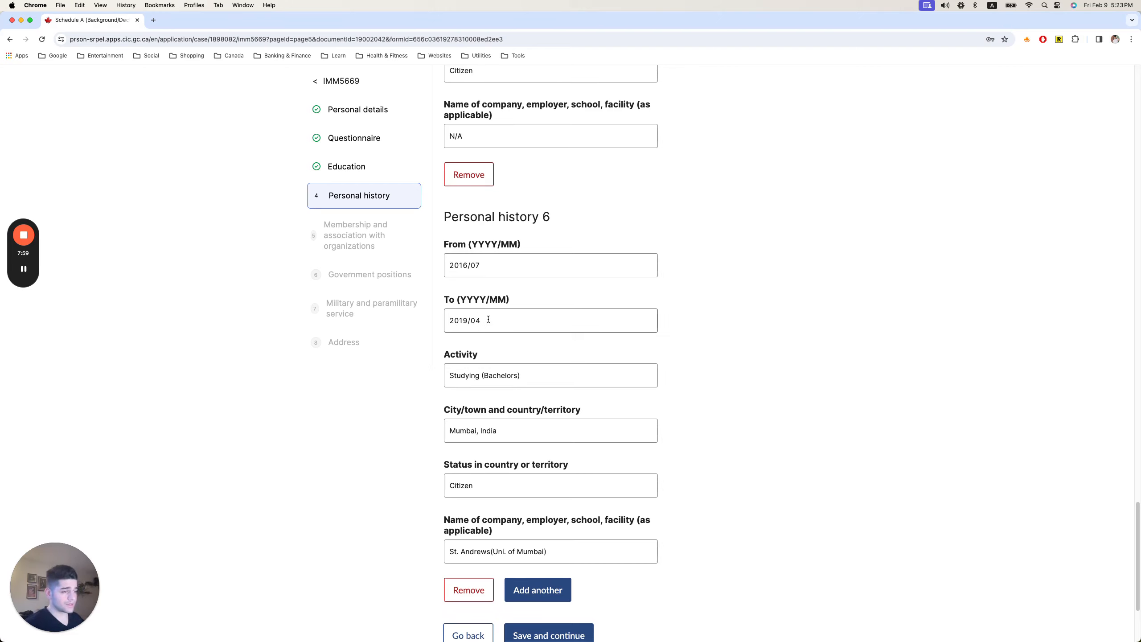
{"action": "scroll", "coordinate": [488, 321], "scroll_direction": "up", "scroll_amount": 5}
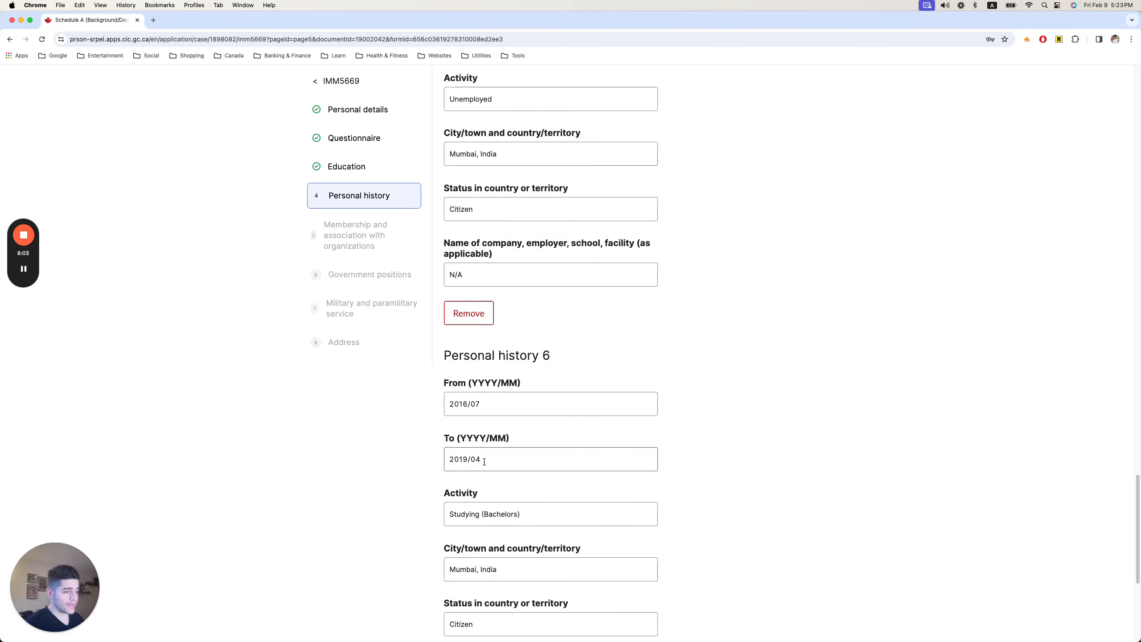
{"action": "scroll", "coordinate": [449, 458], "scroll_direction": "up", "scroll_amount": 10}
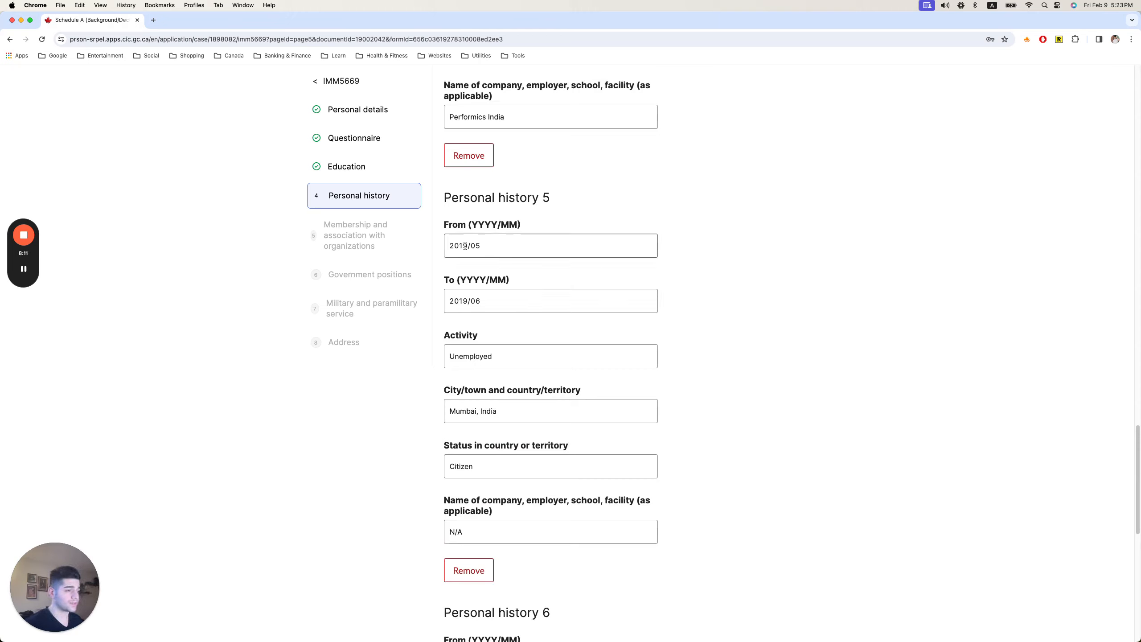
{"action": "scroll", "coordinate": [386, 413], "scroll_direction": "down", "scroll_amount": 4}
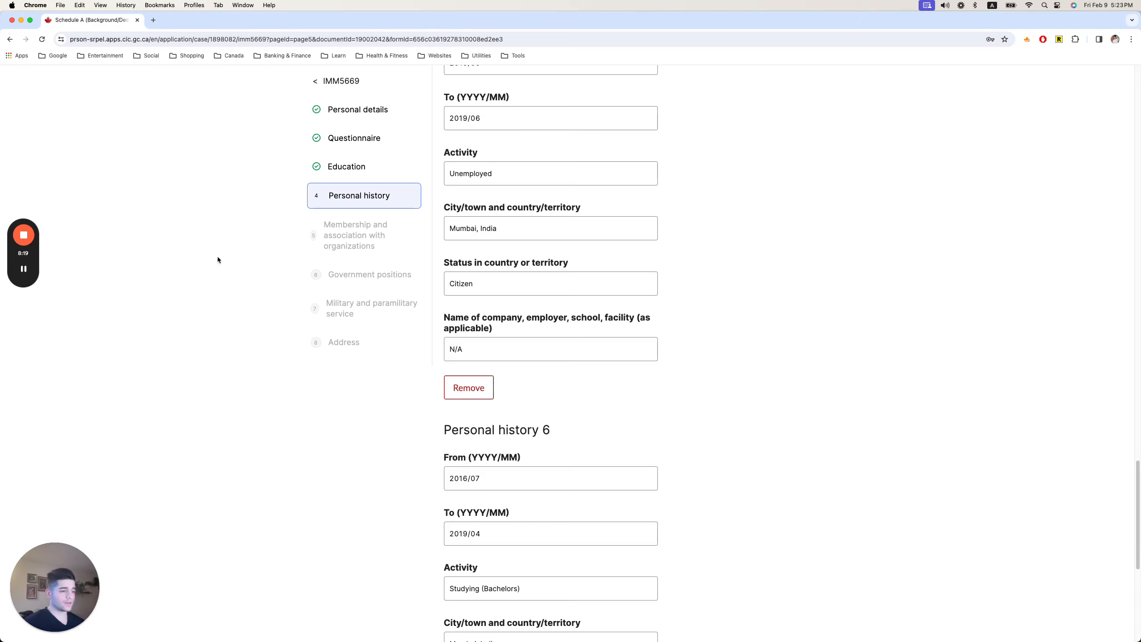
{"action": "scroll", "coordinate": [227, 267], "scroll_direction": "down", "scroll_amount": 8}
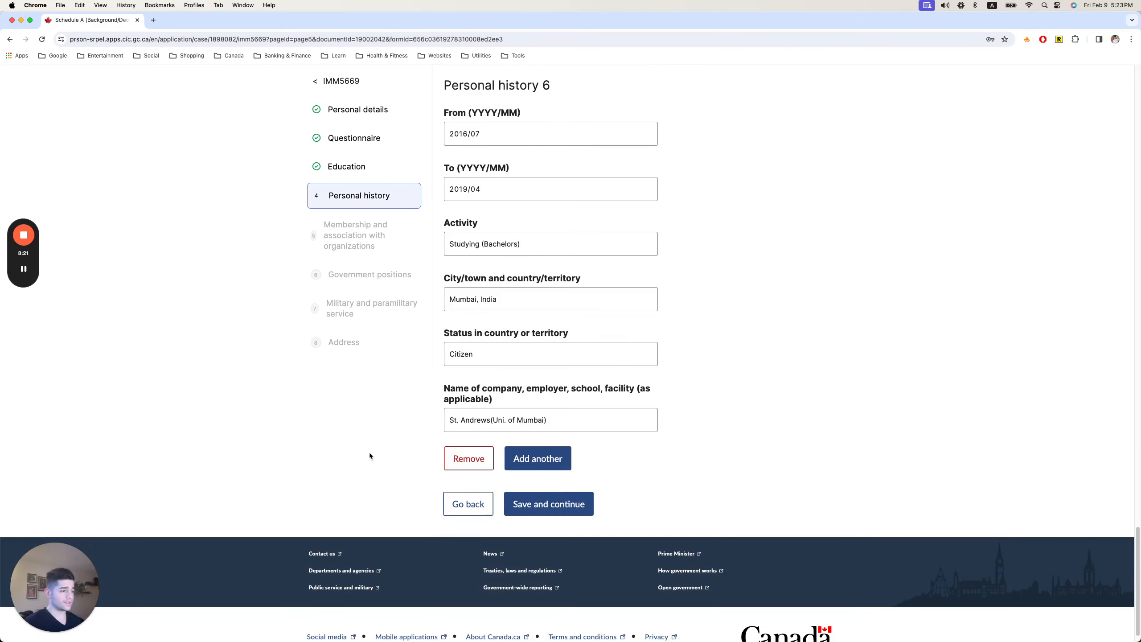
{"action": "left_click", "coordinate": [553, 503]}
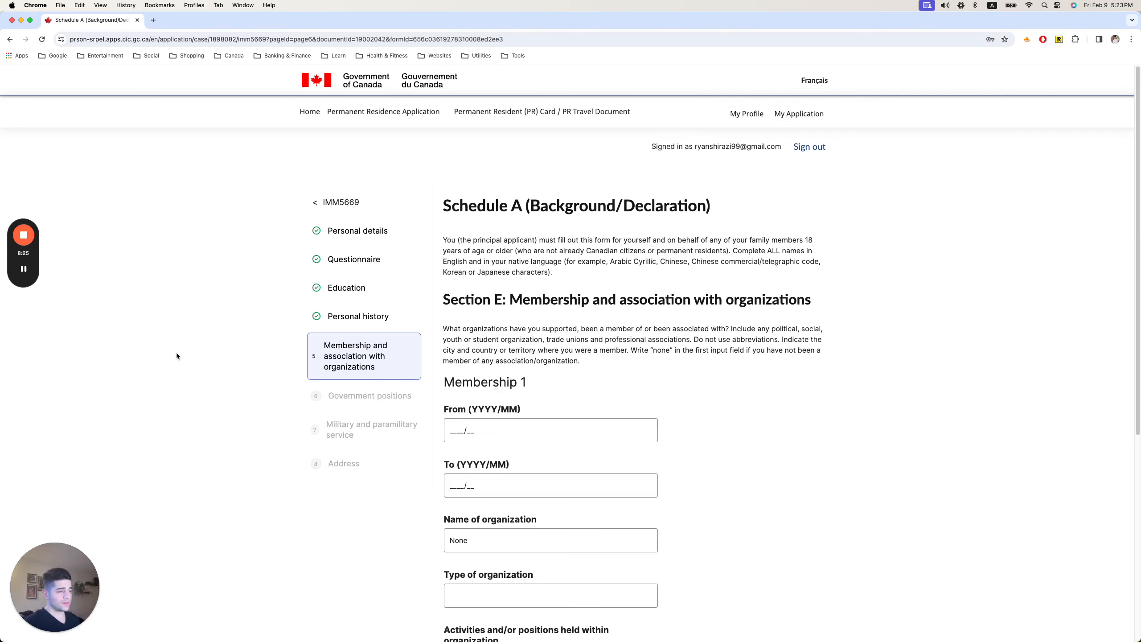
- Review the Section E instructions and the Membership 1 entry, and save the Membership and association with organizations section
{"action": "scroll", "coordinate": [176, 353], "scroll_direction": "down", "scroll_amount": 1}
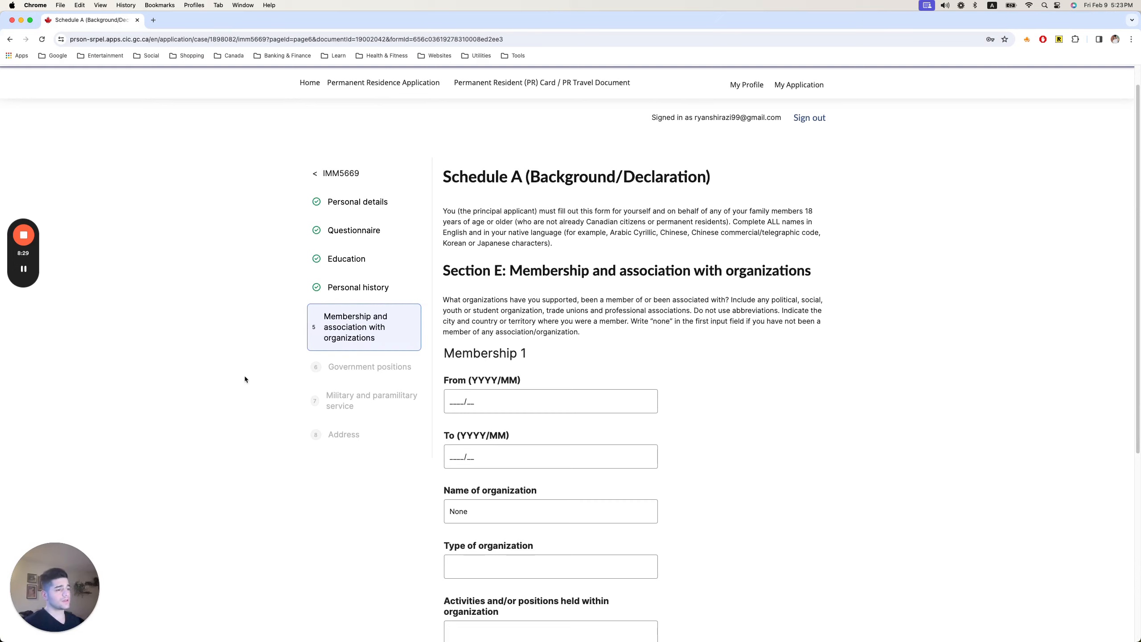
{"action": "scroll", "coordinate": [245, 379], "scroll_direction": "down", "scroll_amount": 2}
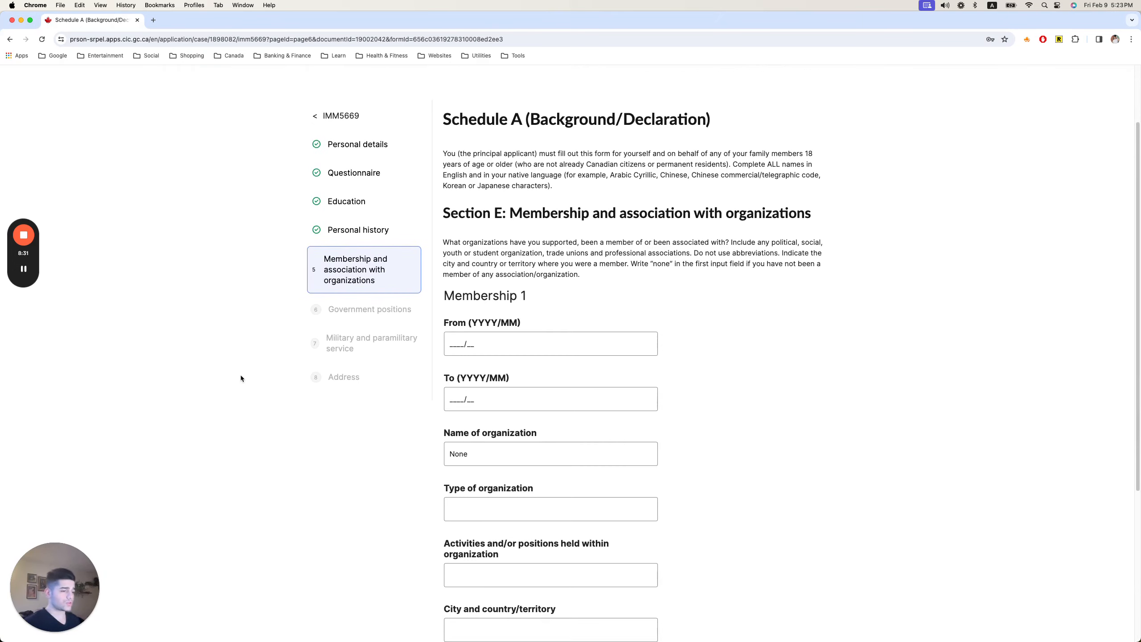
{"action": "scroll", "coordinate": [352, 407], "scroll_direction": "down", "scroll_amount": 1}
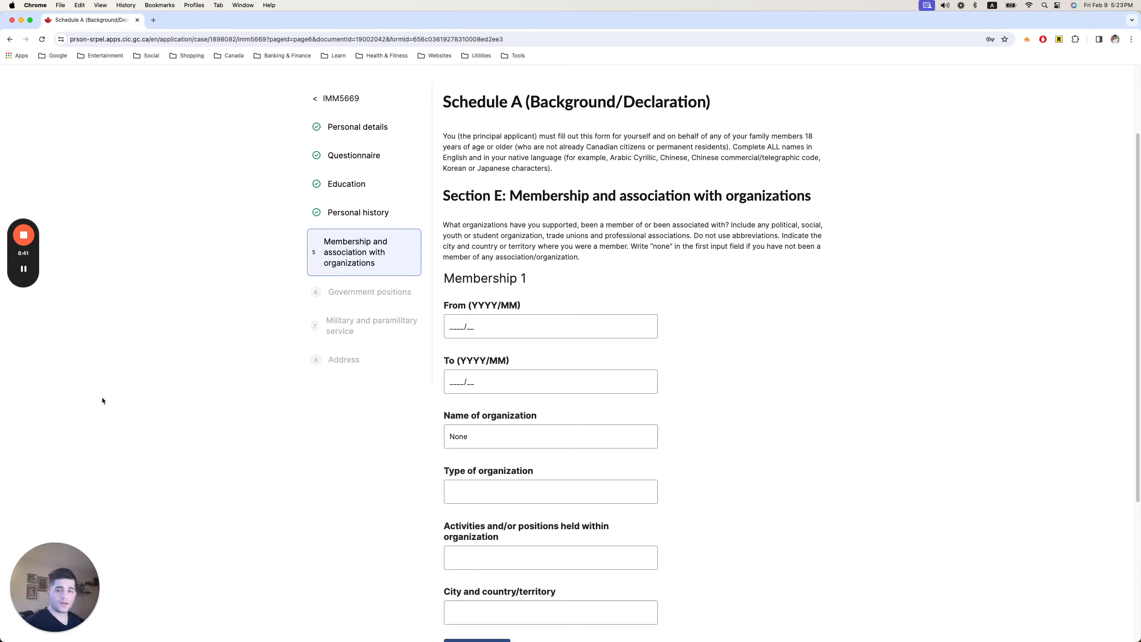
{"action": "scroll", "coordinate": [213, 408], "scroll_direction": "down", "scroll_amount": 4}
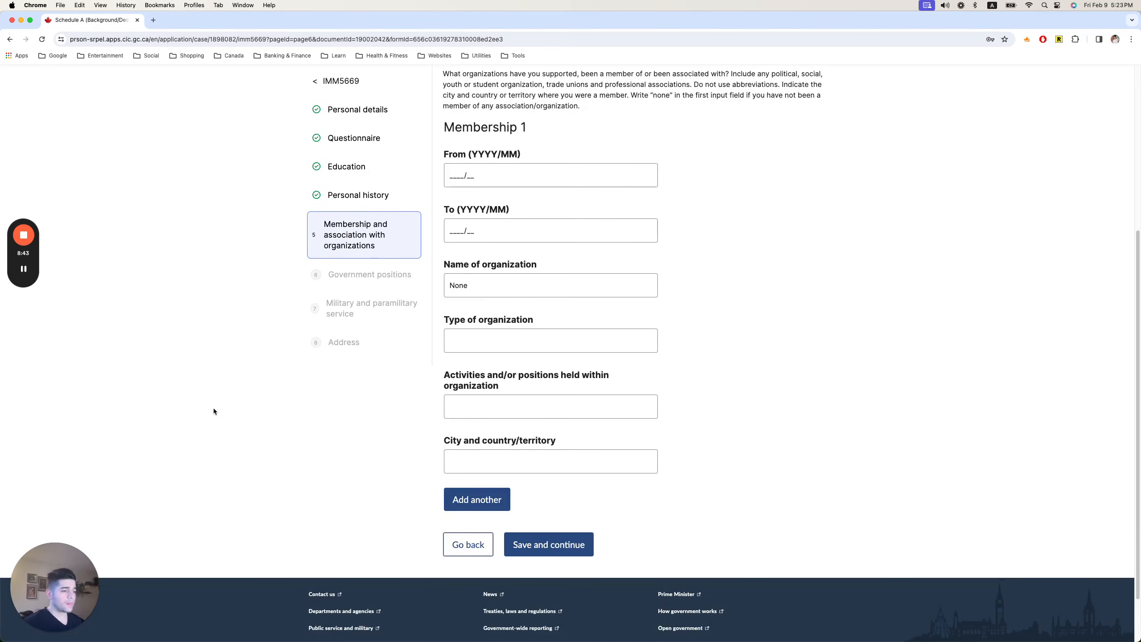
{"action": "left_click", "coordinate": [566, 538]}
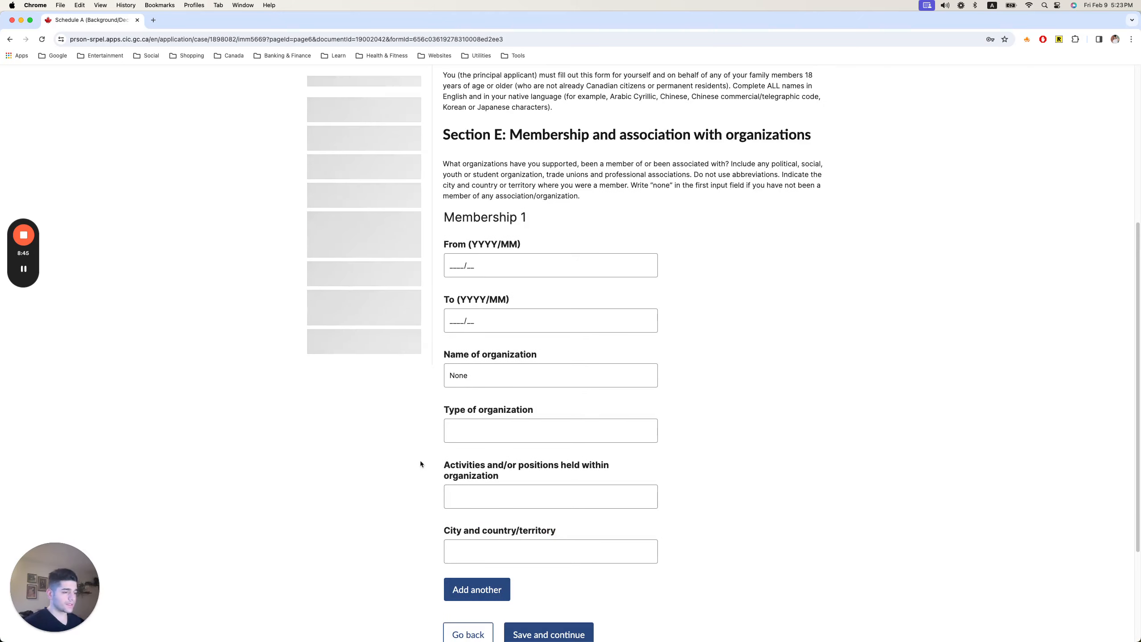
- Save the Government positions section and the Military and paramilitary service section to continue to Address
{"action": "scroll", "coordinate": [591, 475], "scroll_direction": "down", "scroll_amount": 4}
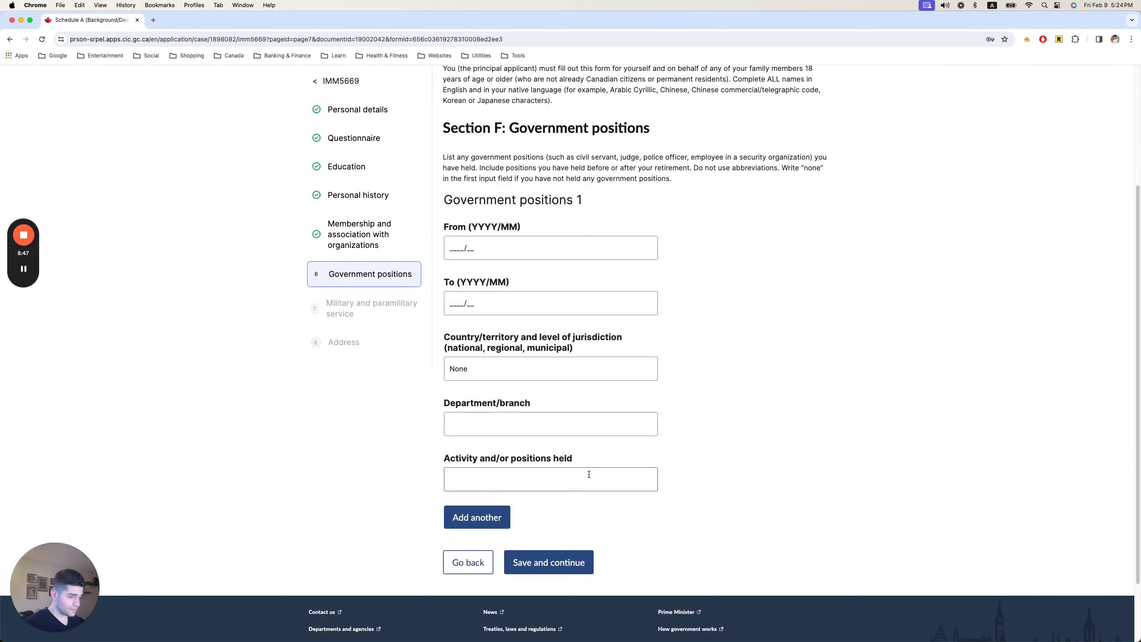
{"action": "left_click", "coordinate": [557, 557]}
{"action": "scroll", "coordinate": [604, 384], "scroll_direction": "down", "scroll_amount": 10}
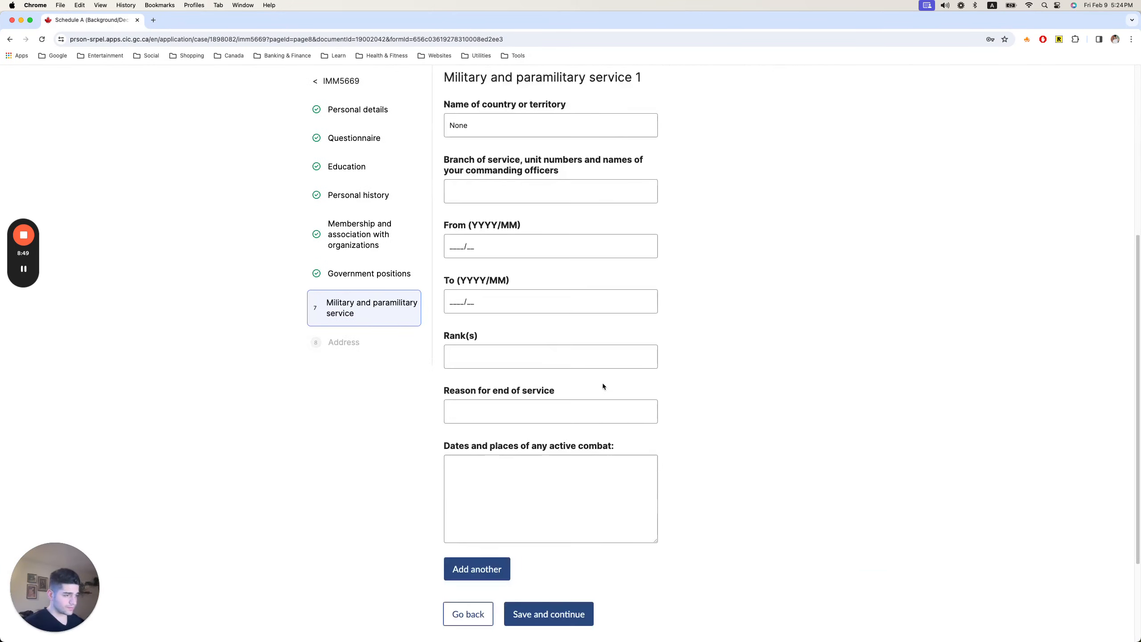
{"action": "left_click", "coordinate": [582, 483]}
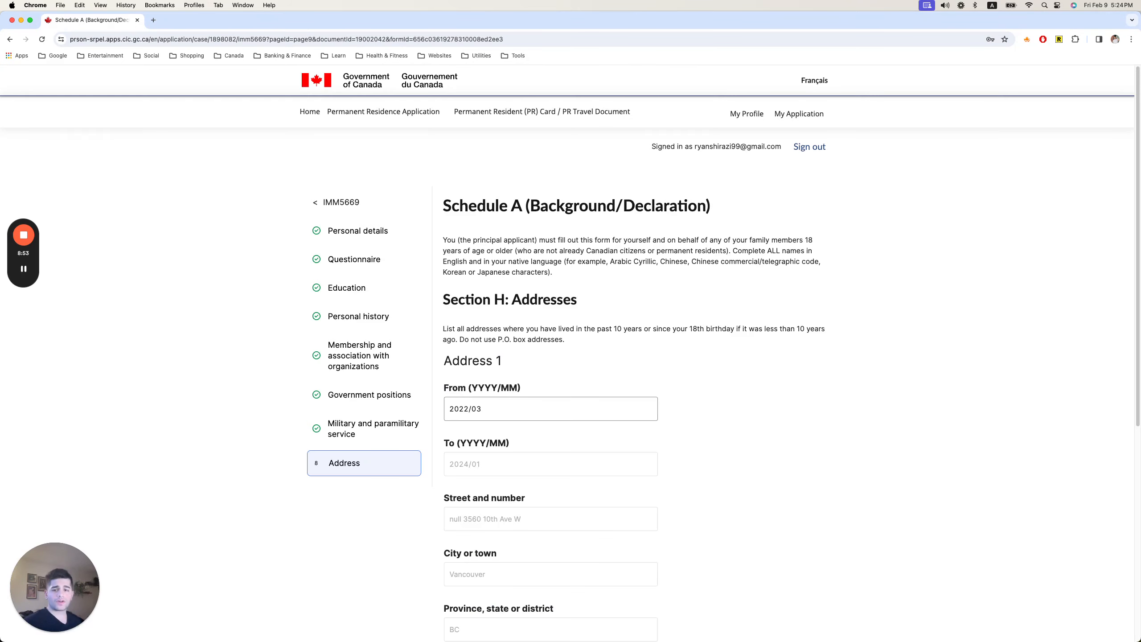
- Review the Section H instructions and Address 1's From and To dates, street, city, province, country and postal code fields
{"action": "scroll", "coordinate": [218, 273], "scroll_direction": "down", "scroll_amount": 1}
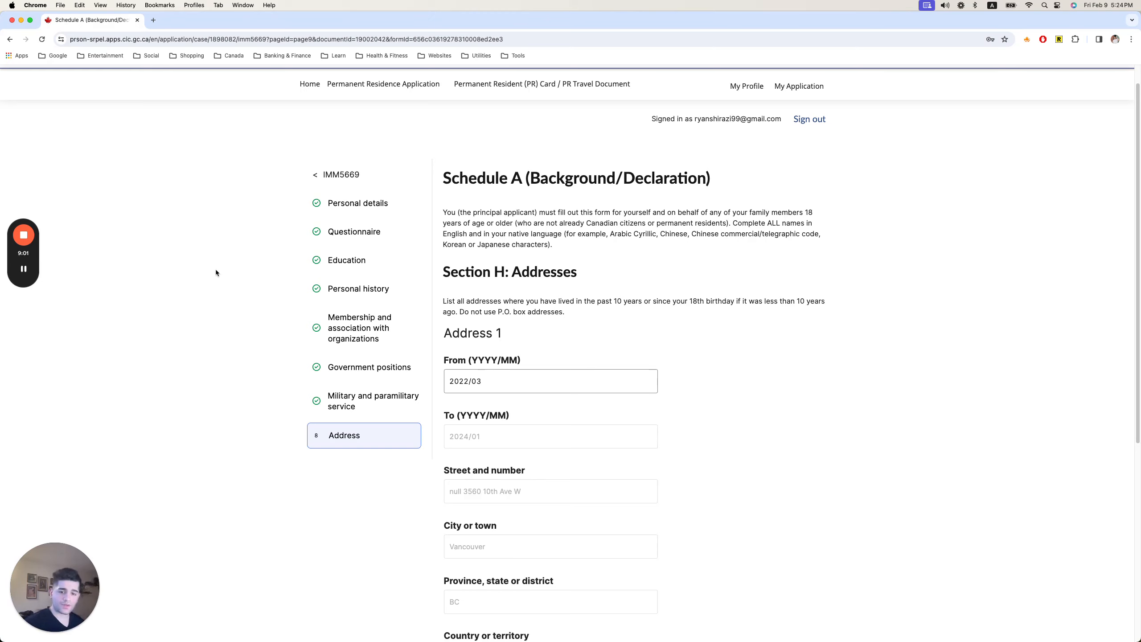
{"action": "scroll", "coordinate": [672, 345], "scroll_direction": "down", "scroll_amount": 3}
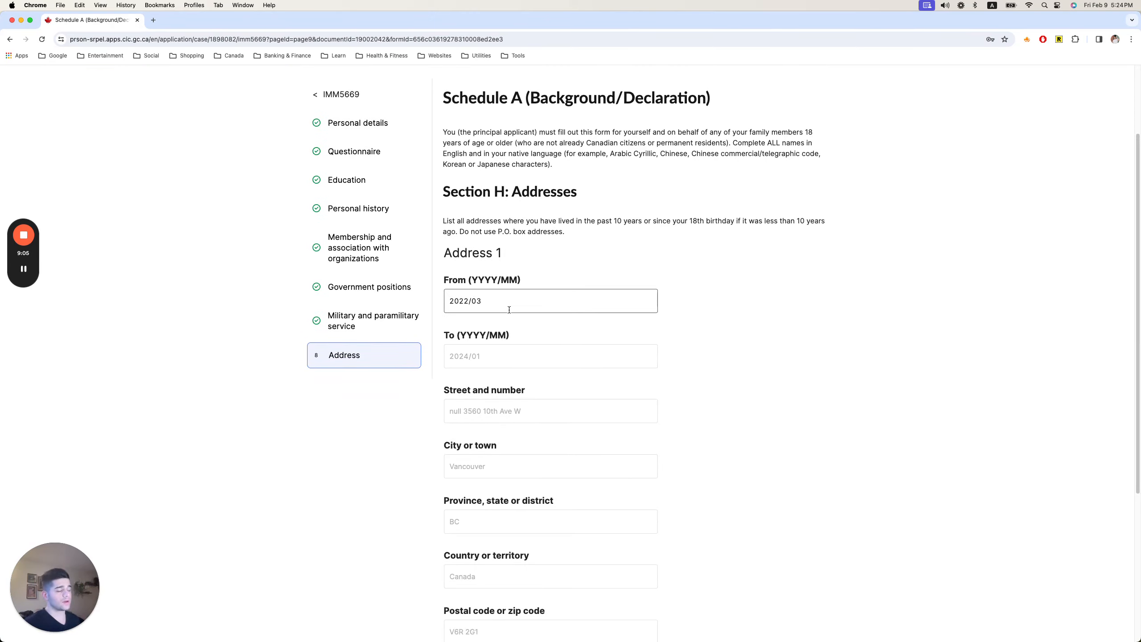
{"action": "scroll", "coordinate": [509, 310], "scroll_direction": "down", "scroll_amount": 1}
{"action": "scroll", "coordinate": [512, 315], "scroll_direction": "down", "scroll_amount": 2}
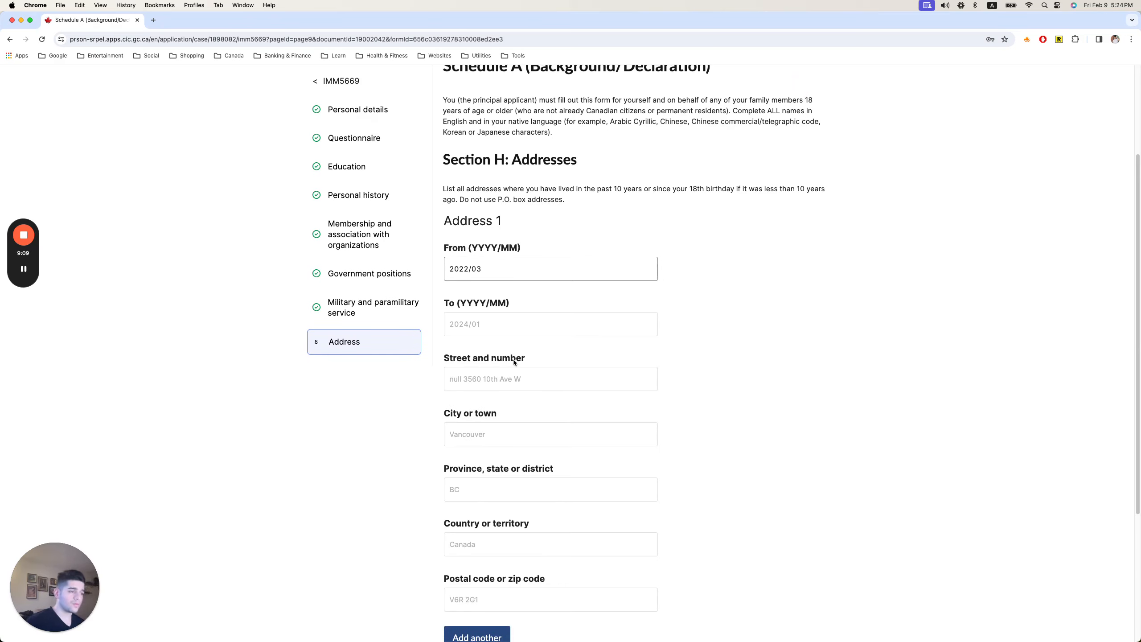
{"action": "scroll", "coordinate": [528, 360], "scroll_direction": "down", "scroll_amount": 1}
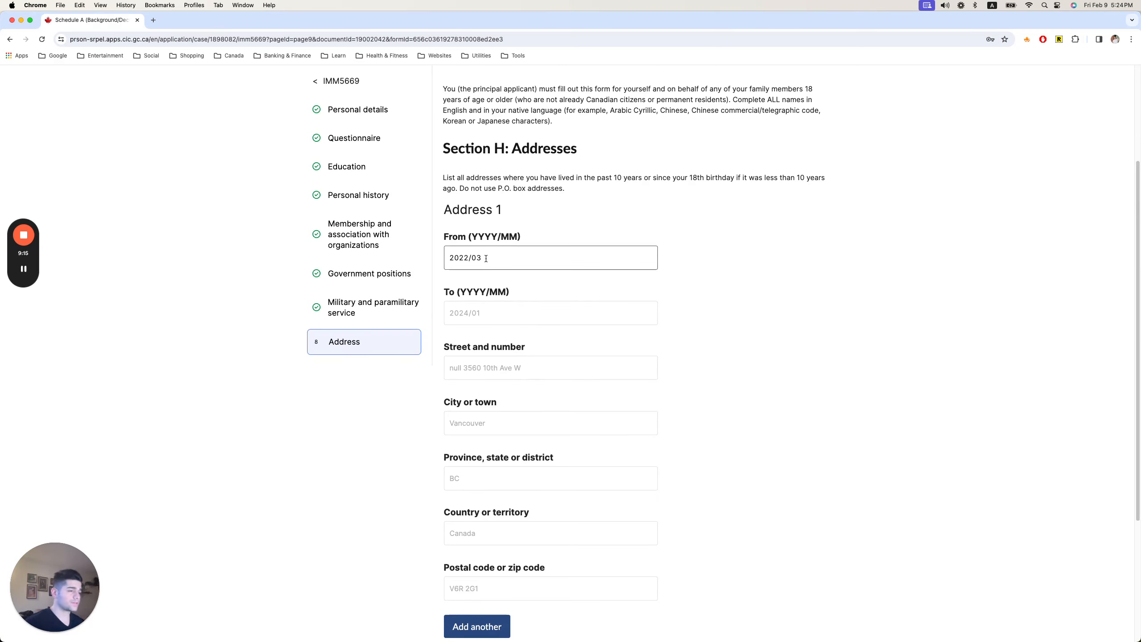
{"action": "scroll", "coordinate": [486, 258], "scroll_direction": "down", "scroll_amount": 2}
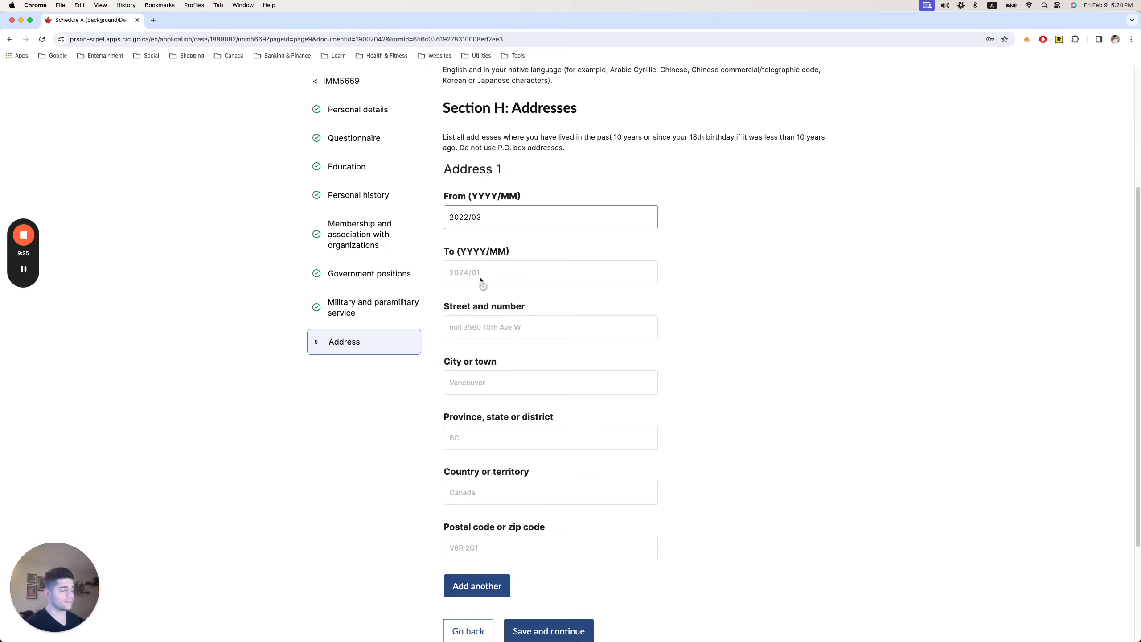
{"action": "scroll", "coordinate": [479, 277], "scroll_direction": "down", "scroll_amount": 1}
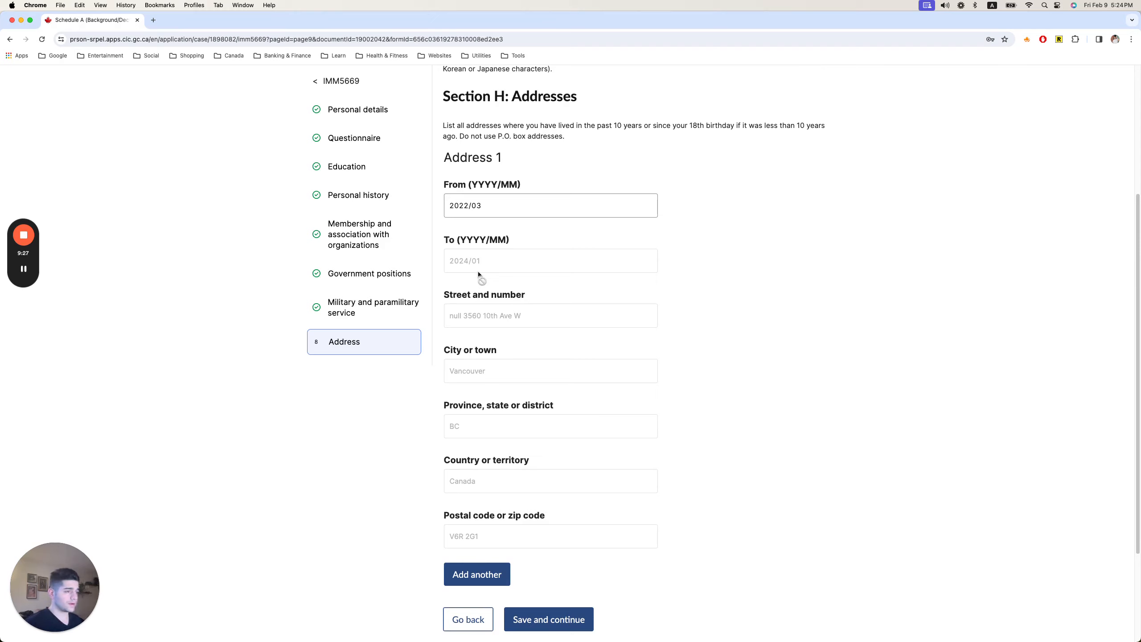
{"action": "scroll", "coordinate": [479, 276], "scroll_direction": "down", "scroll_amount": 1}
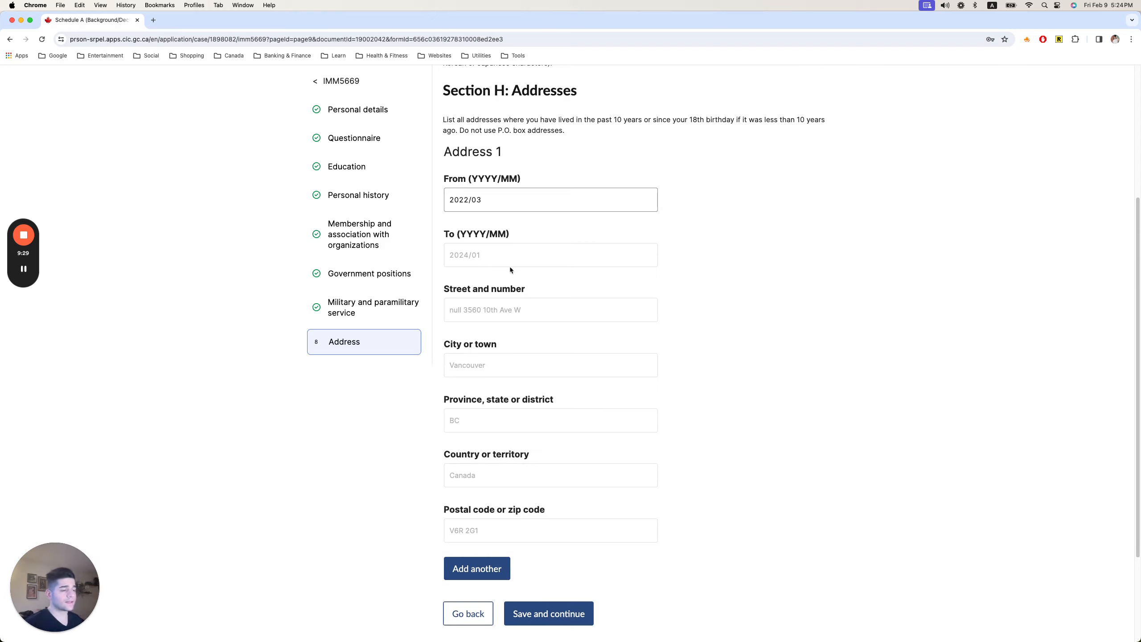
- Check the Address 1 entry against the 10-year residence history instruction, and save the Address section
{"action": "scroll", "coordinate": [488, 267], "scroll_direction": "down", "scroll_amount": 1}
{"action": "scroll", "coordinate": [489, 268], "scroll_direction": "down", "scroll_amount": 3}
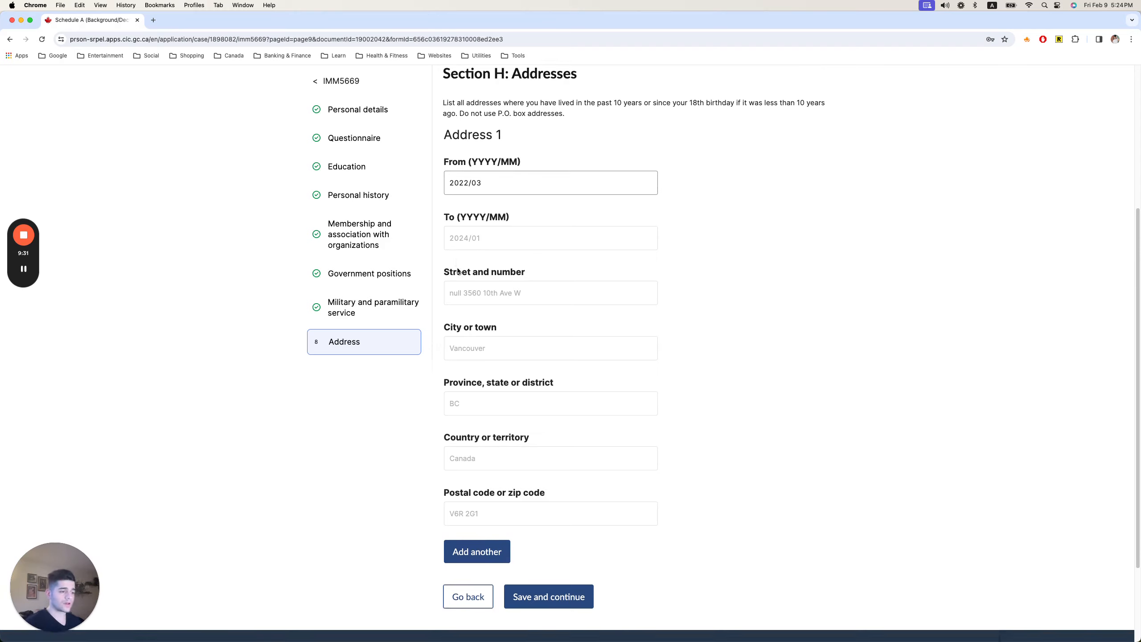
{"action": "scroll", "coordinate": [314, 301], "scroll_direction": "down", "scroll_amount": 3}
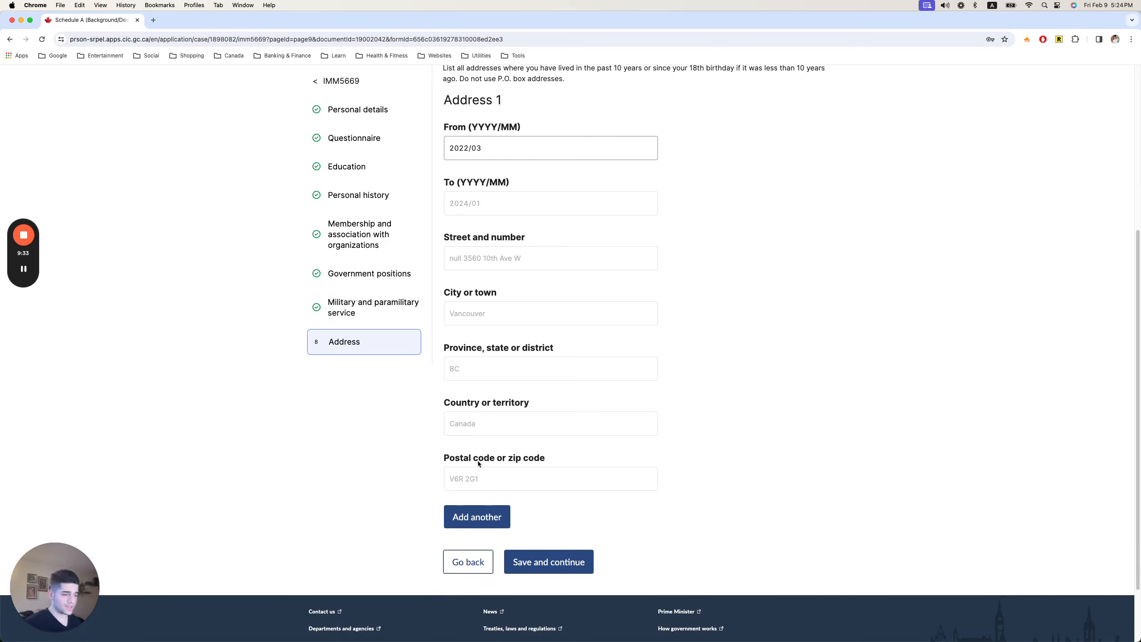
{"action": "scroll", "coordinate": [433, 486], "scroll_direction": "up", "scroll_amount": 10}
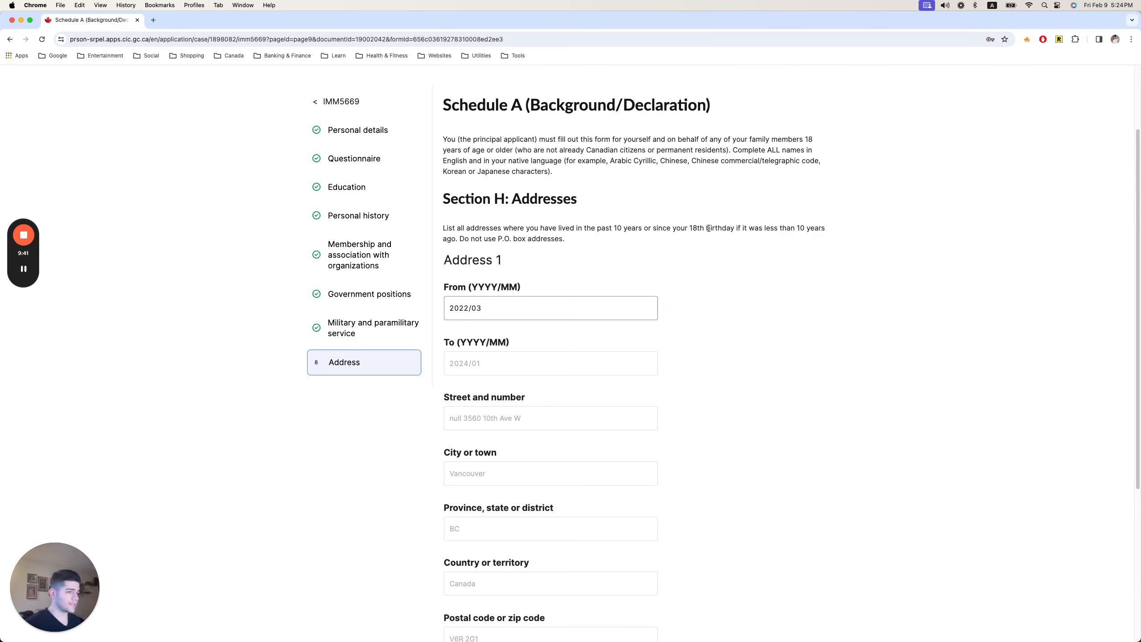
{"action": "scroll", "coordinate": [675, 245], "scroll_direction": "down", "scroll_amount": 15}
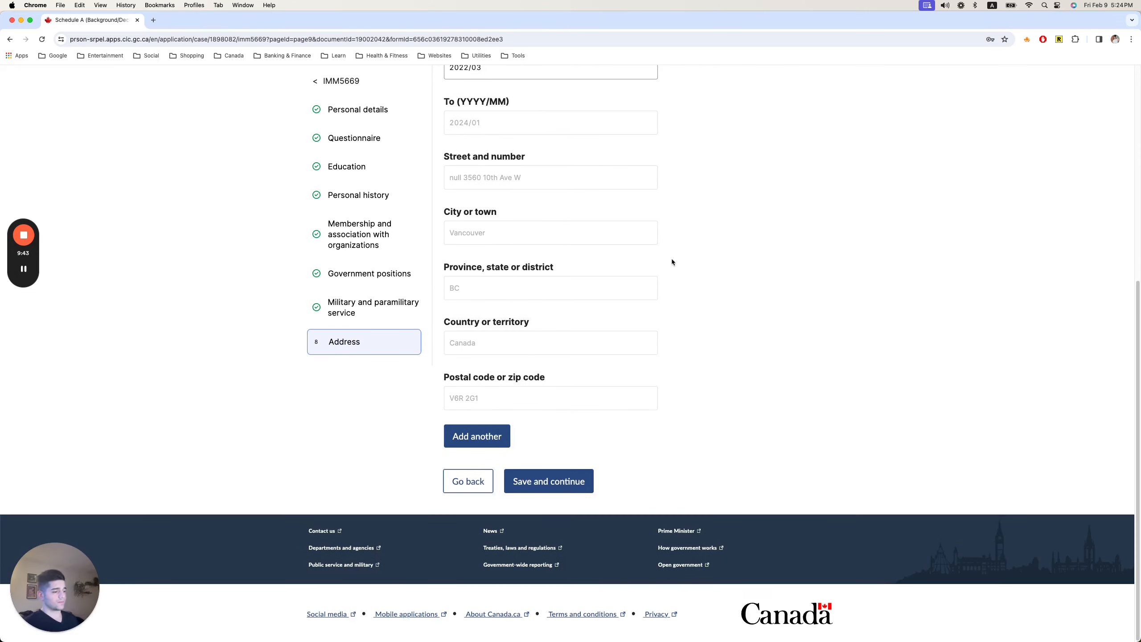
{"action": "left_click", "coordinate": [549, 481]}
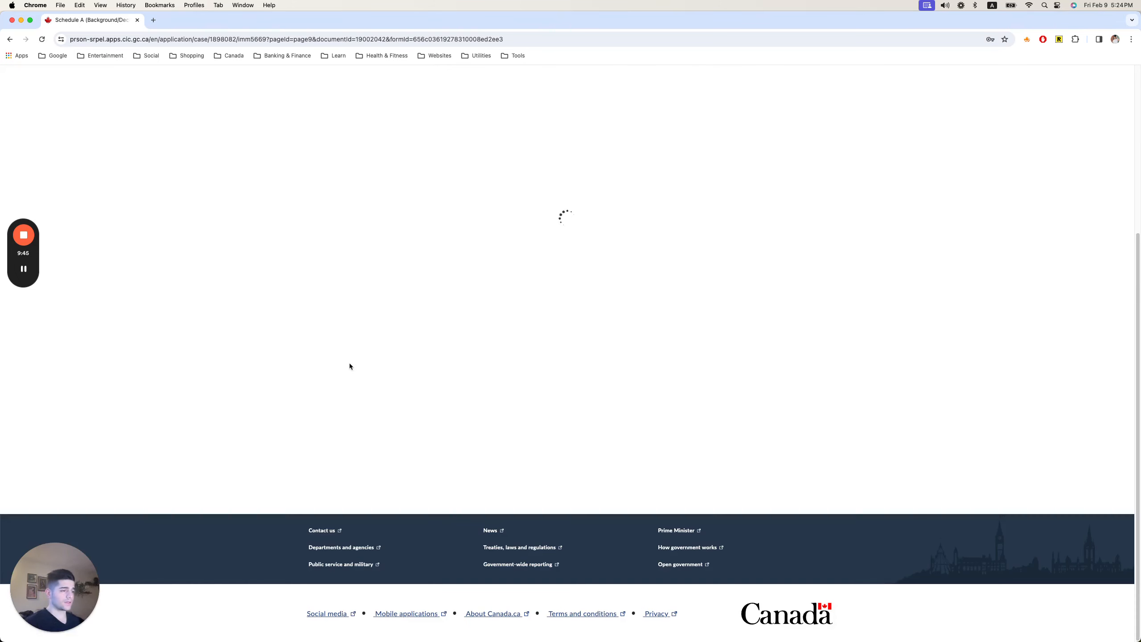
- Mark the Schedule A (Background/Declaration) form as complete, return to the application, and view its list of forms
{"action": "scroll", "coordinate": [346, 362], "scroll_direction": "down", "scroll_amount": 1}
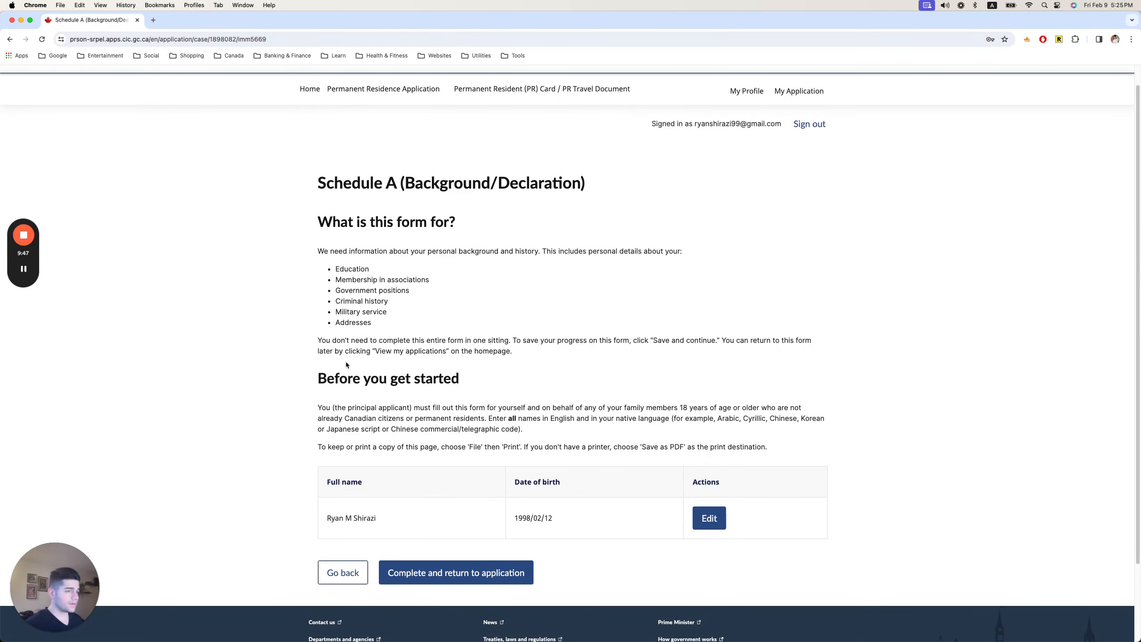
{"action": "scroll", "coordinate": [346, 364], "scroll_direction": "down", "scroll_amount": 1}
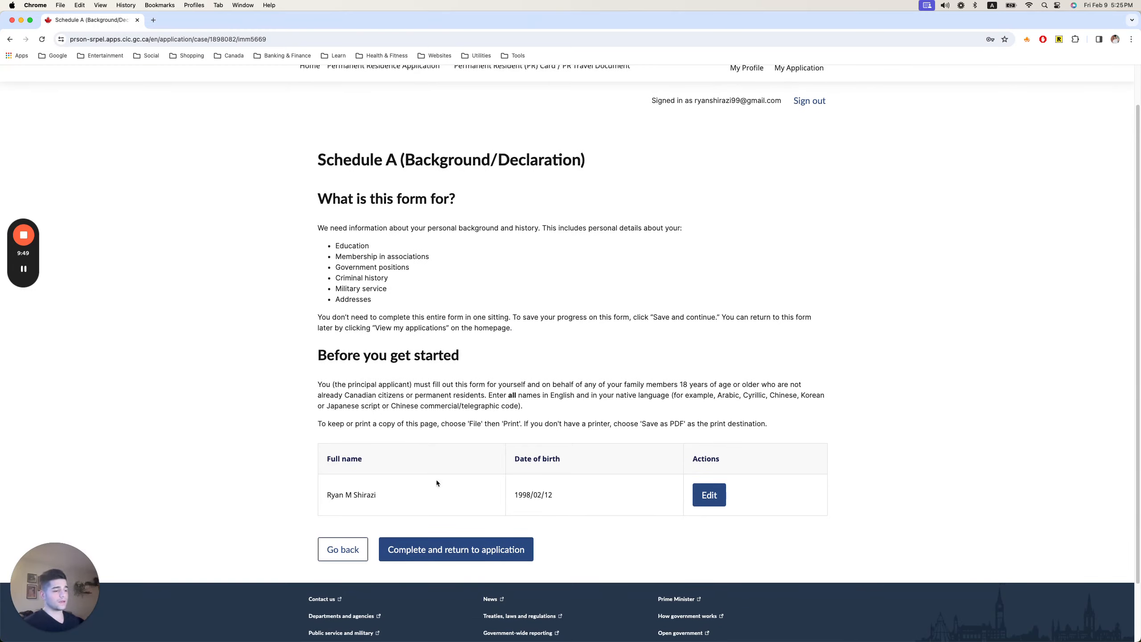
{"action": "left_click", "coordinate": [463, 553]}
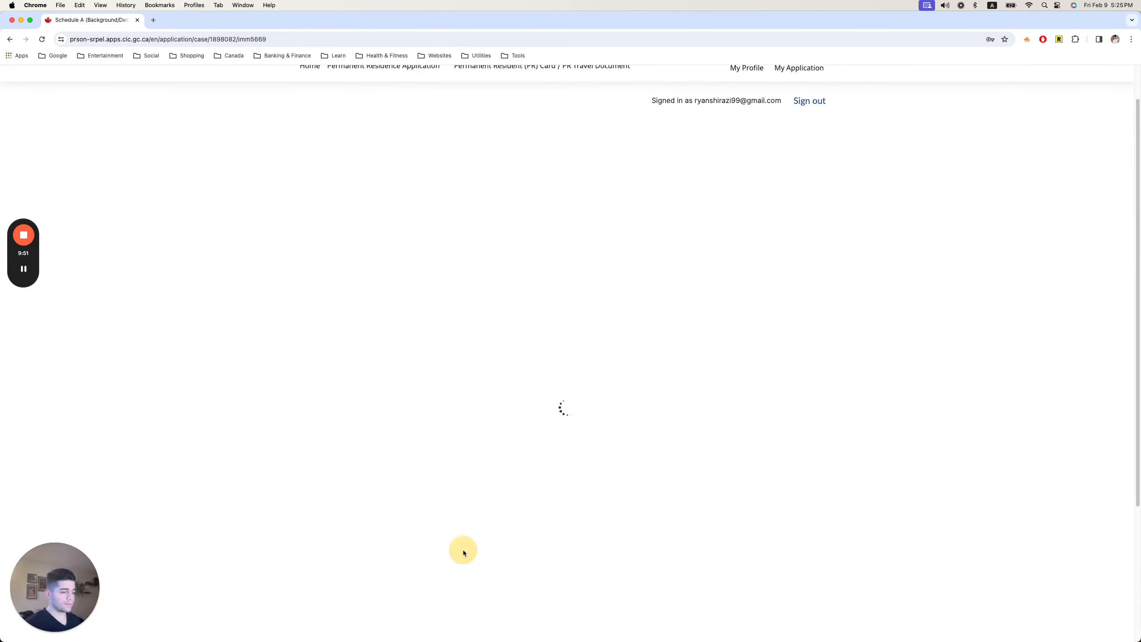
{"action": "scroll", "coordinate": [281, 348], "scroll_direction": "down", "scroll_amount": 12}
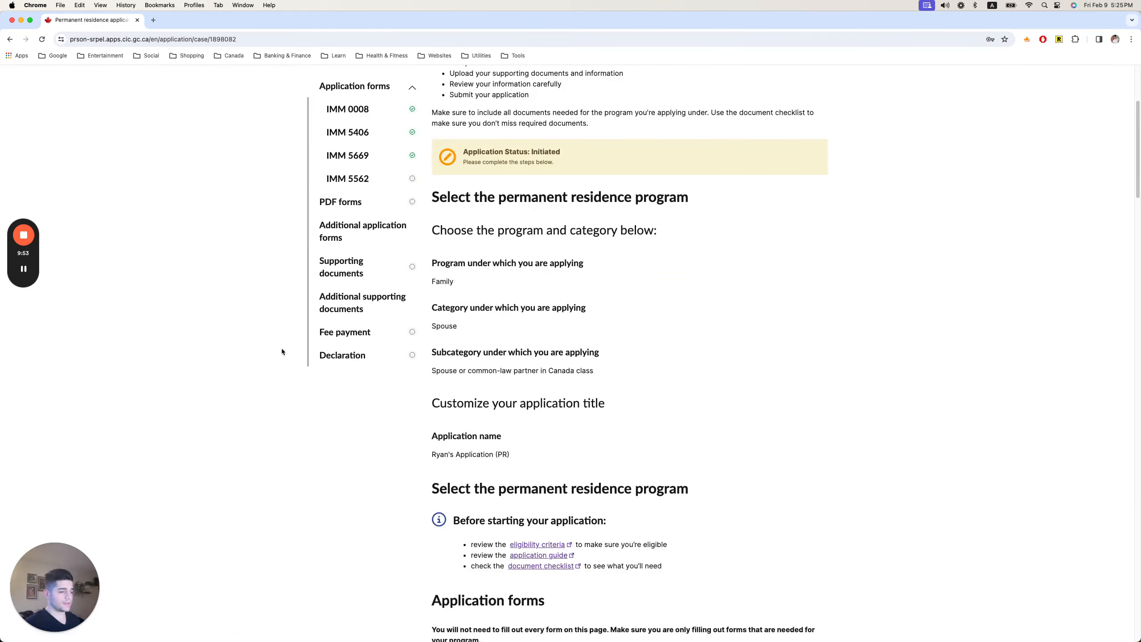